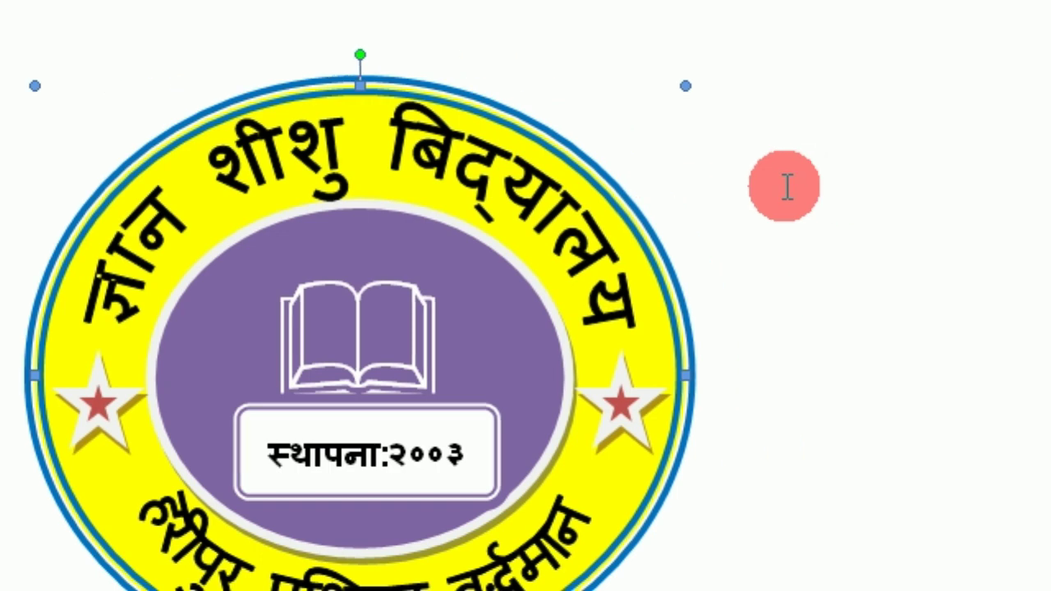
Step: Drag the yellow ring and the curved title text apart, away from the logo centre
left_click(780, 185)
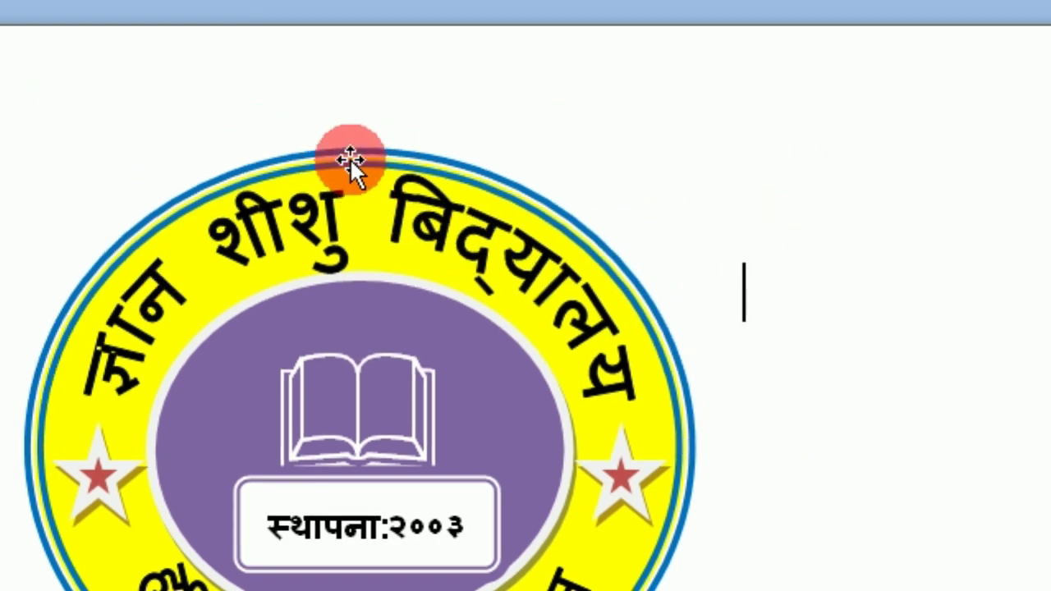
left_click_drag(349, 159, 772, 175)
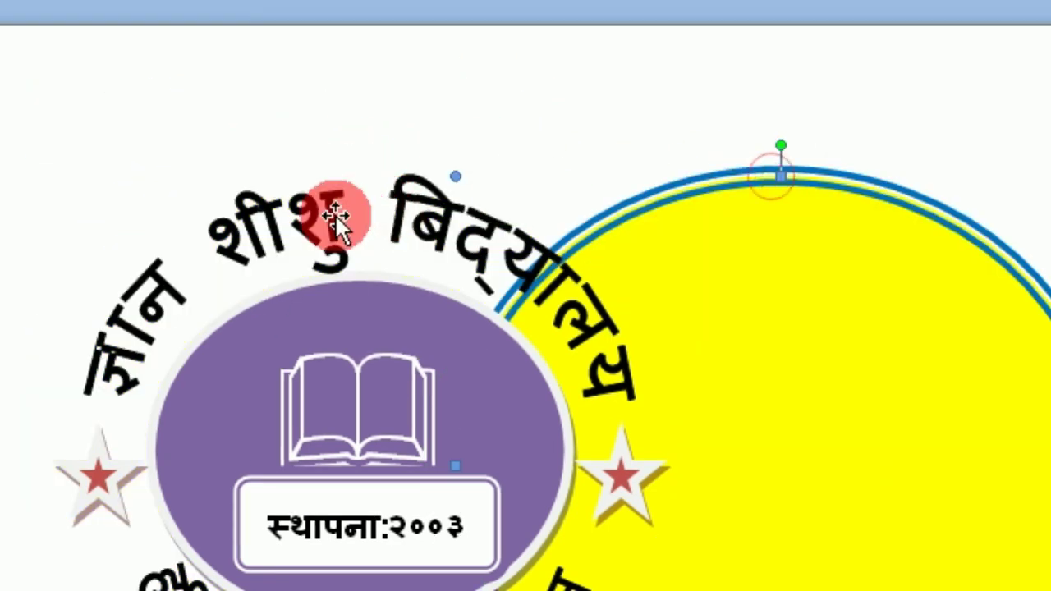
left_click(310, 218)
left_click_drag(310, 218, 266, 164)
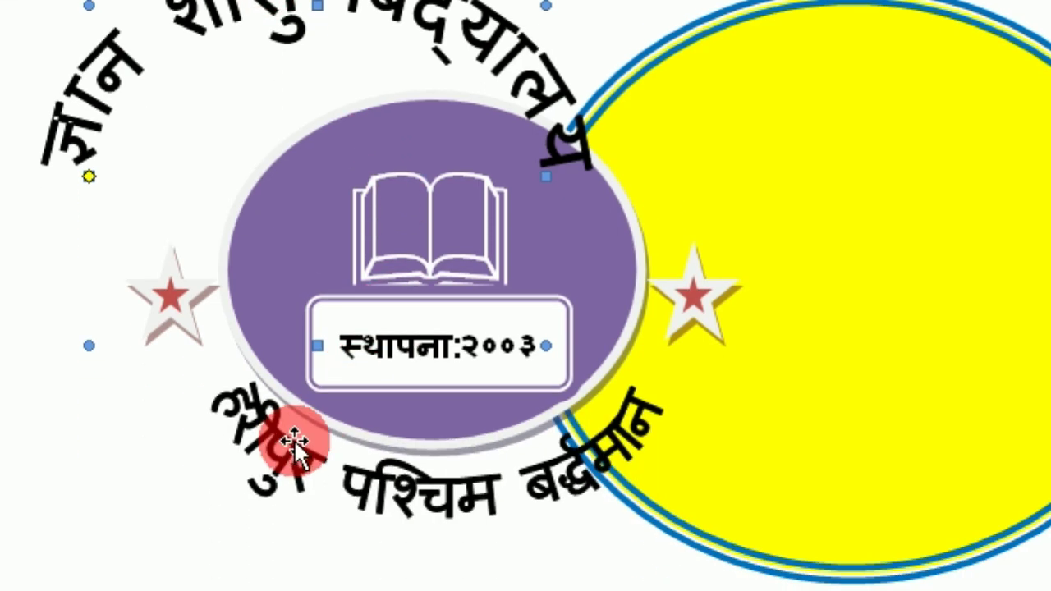
Step: Select the bottom curved text and both red stars, then undo the title move
left_click(290, 443)
left_click(173, 296)
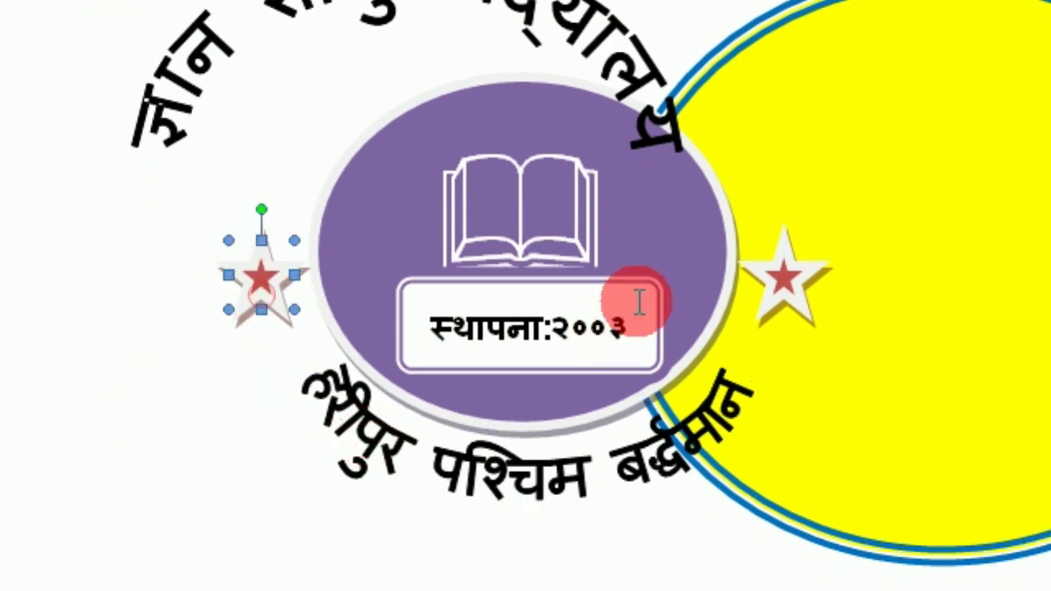
left_click(779, 286)
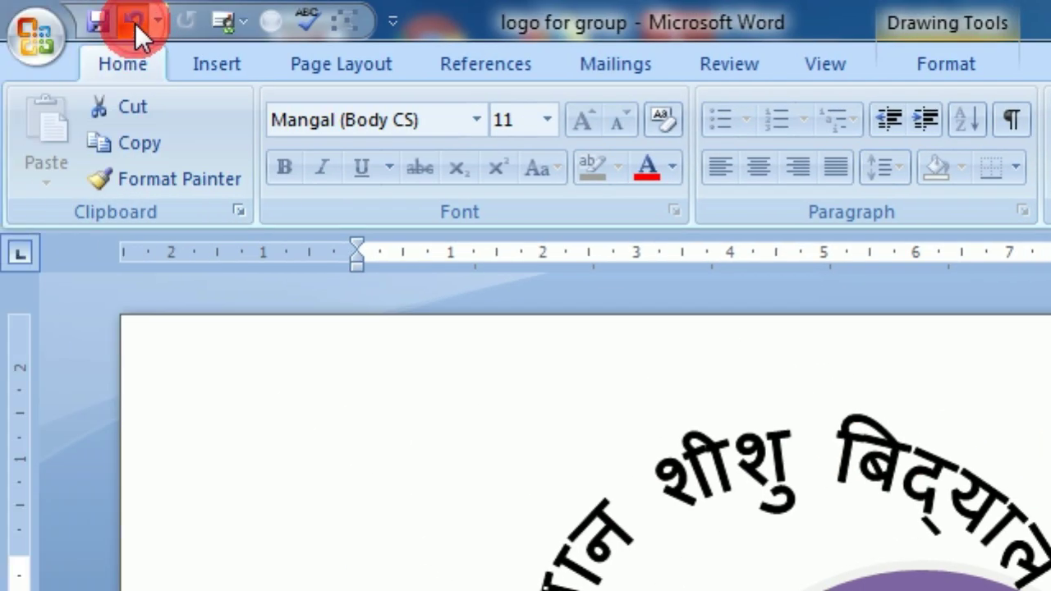
left_click(136, 23)
Step: Undo the ring move so the yellow ring is back in the logo, then reselect it
left_click(135, 24)
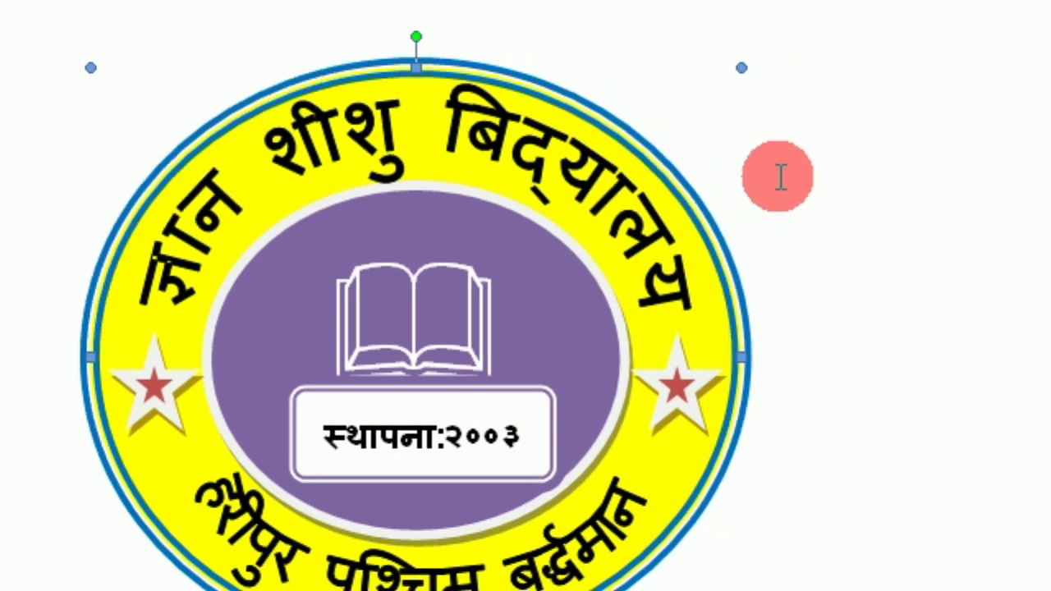
left_click(780, 177)
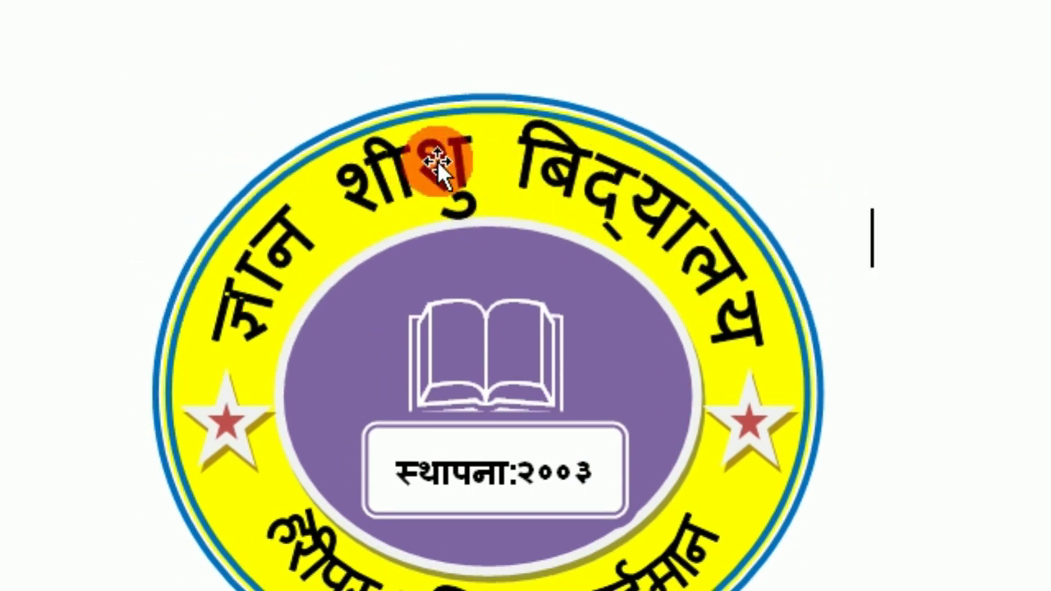
left_click(437, 160)
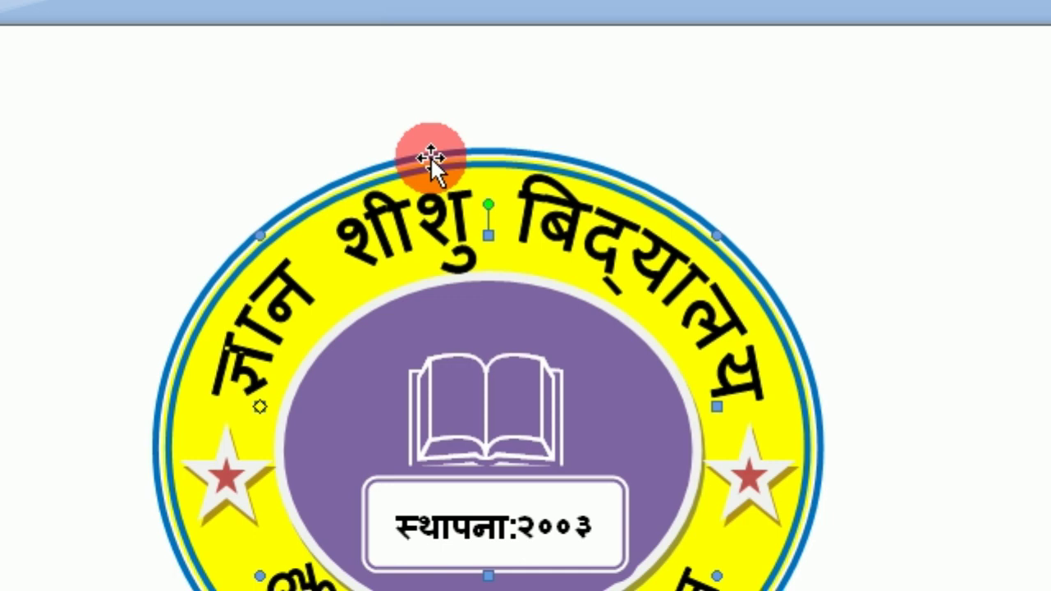
left_click(430, 157)
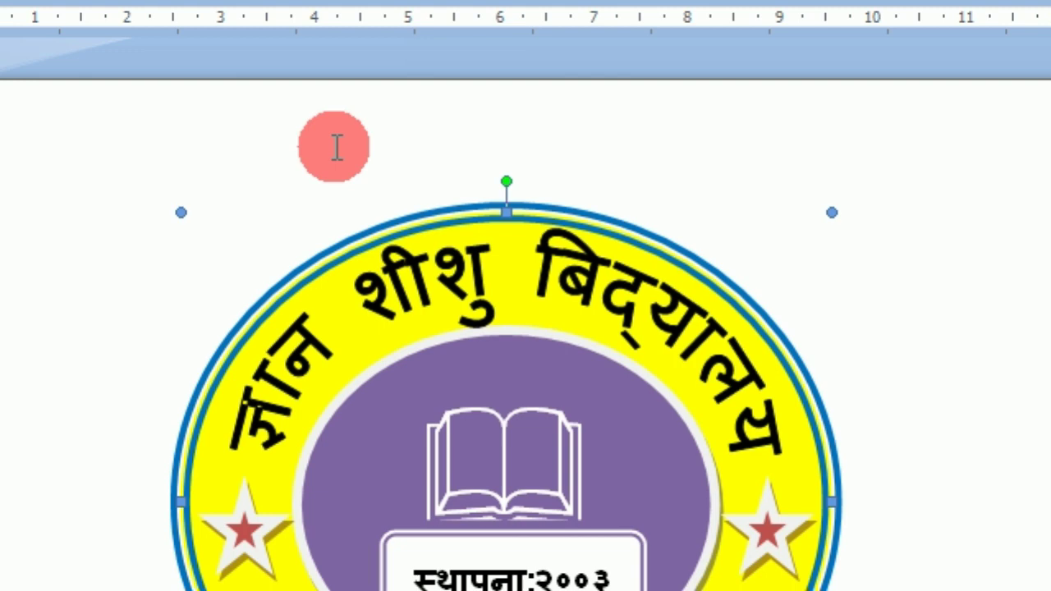
Step: Pick the logo shape again and bring up the Notepad note 'Ctrl + Mouse Left Click'
left_click(333, 147)
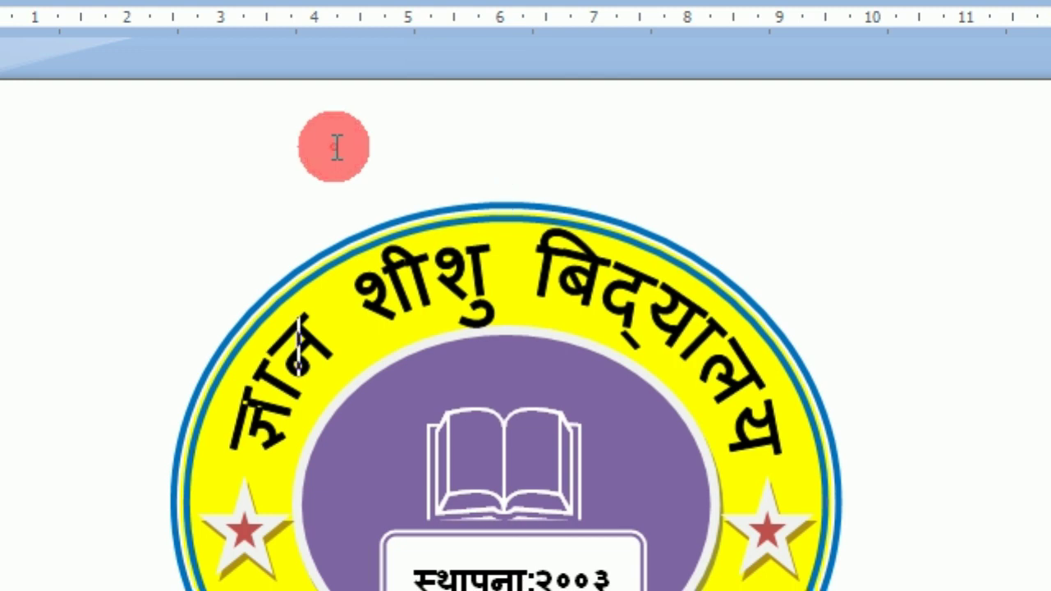
left_click(460, 215)
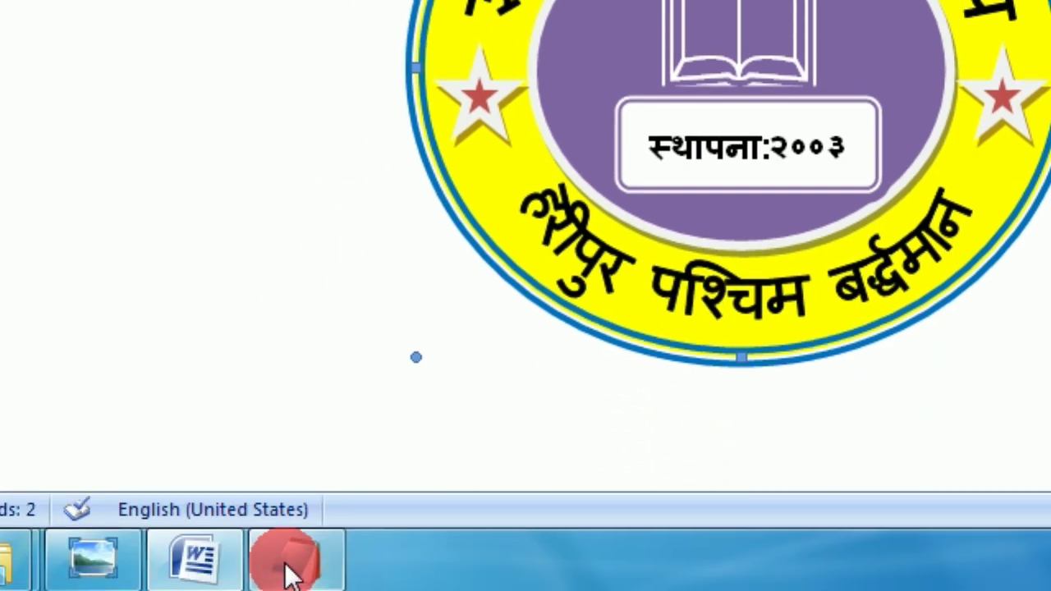
left_click(286, 562)
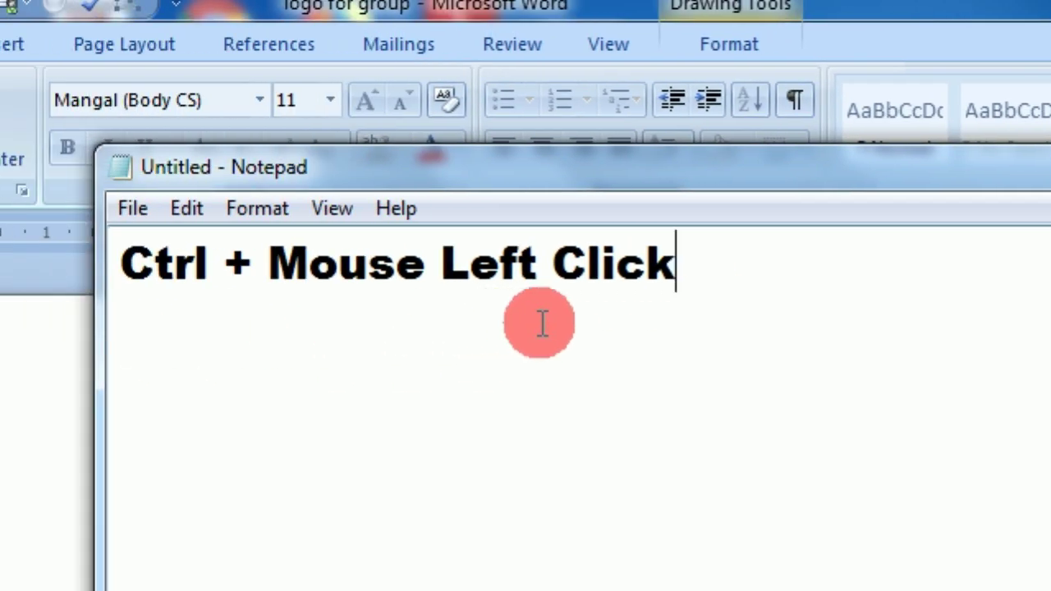
Step: Minimize the Notepad note and click beside the logo back in Word
left_click(802, 169)
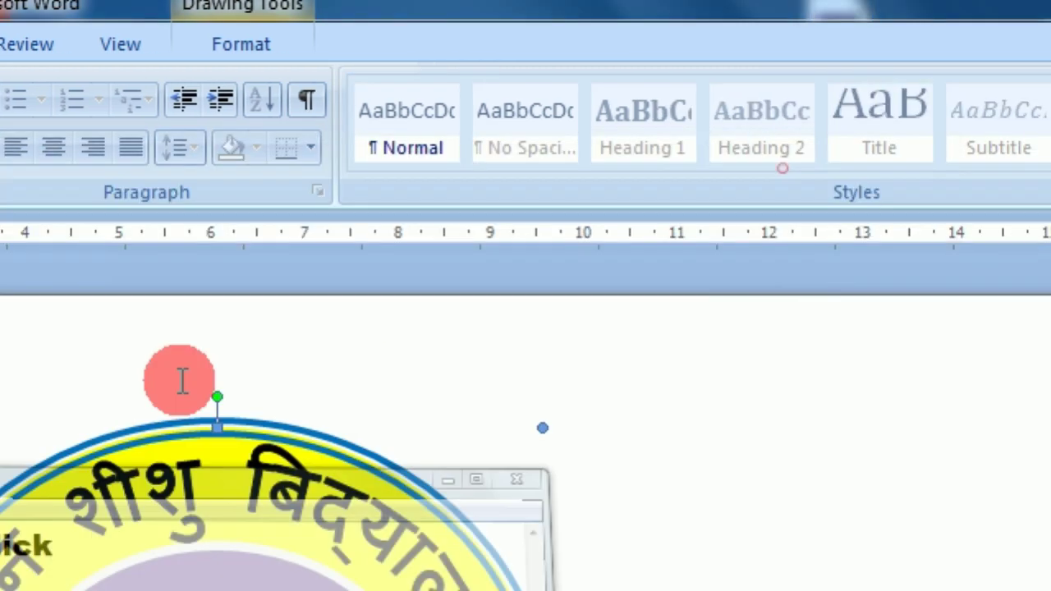
left_click(159, 409)
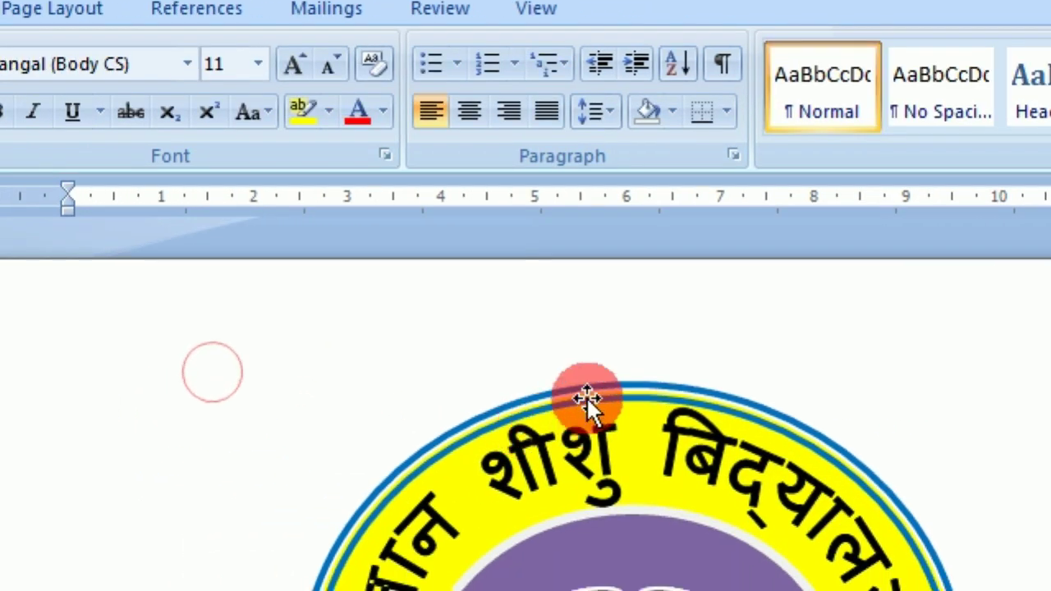
Step: Ctrl+click the outer ring, curved top title, left star and right star into one selection
left_click(534, 423)
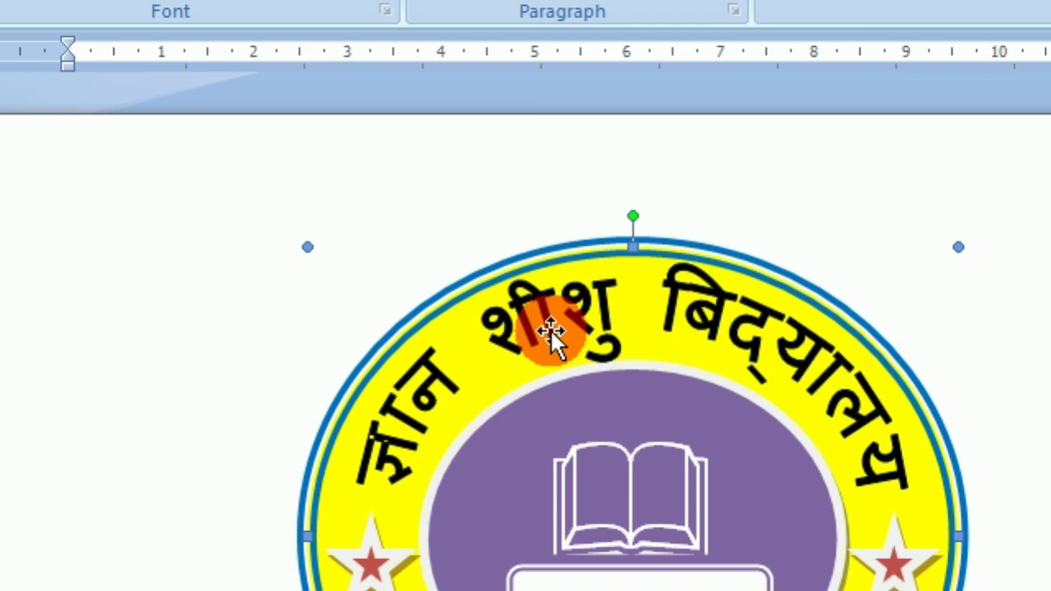
key("BackSpace")
type("ी")
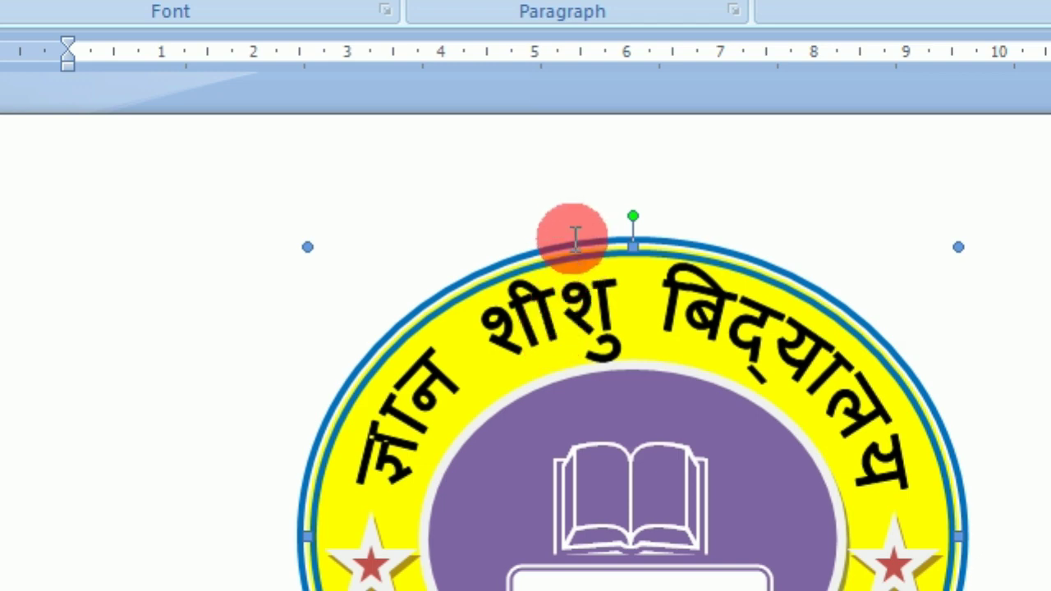
left_click(542, 301)
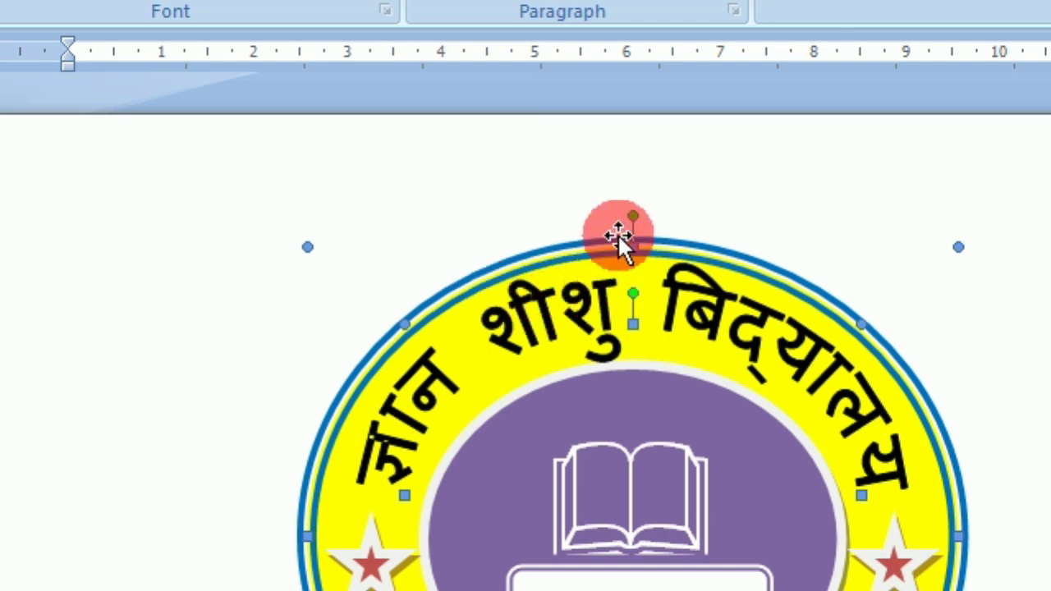
left_click(773, 347)
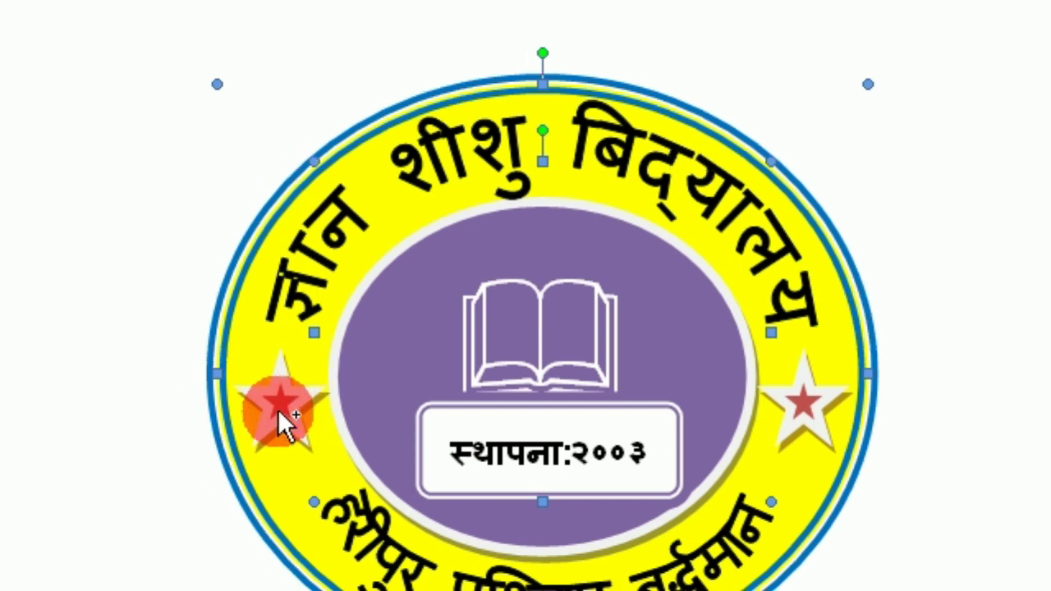
left_click(278, 409)
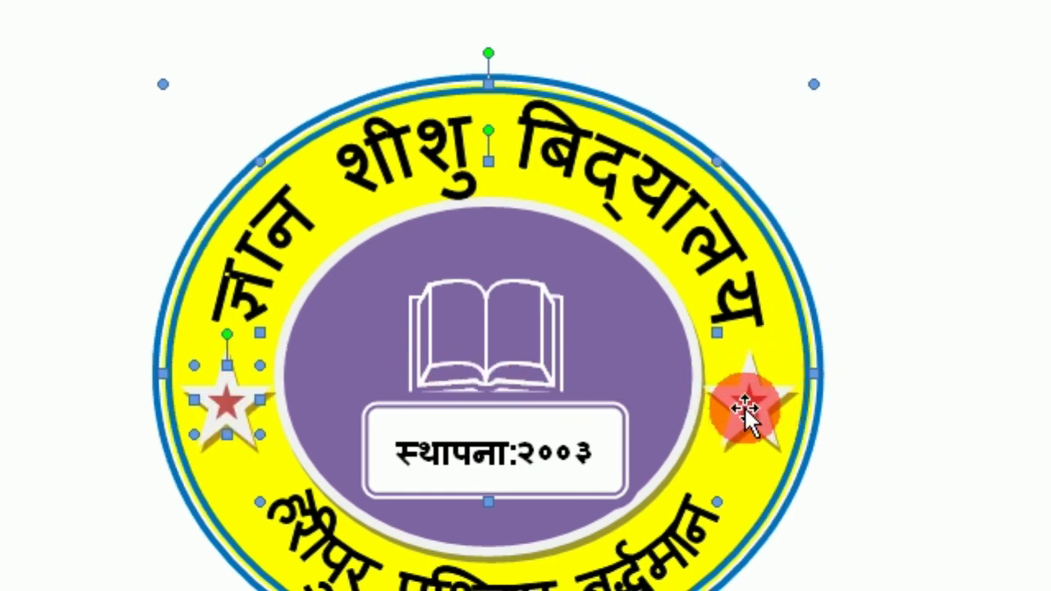
left_click(749, 411, "ctrl")
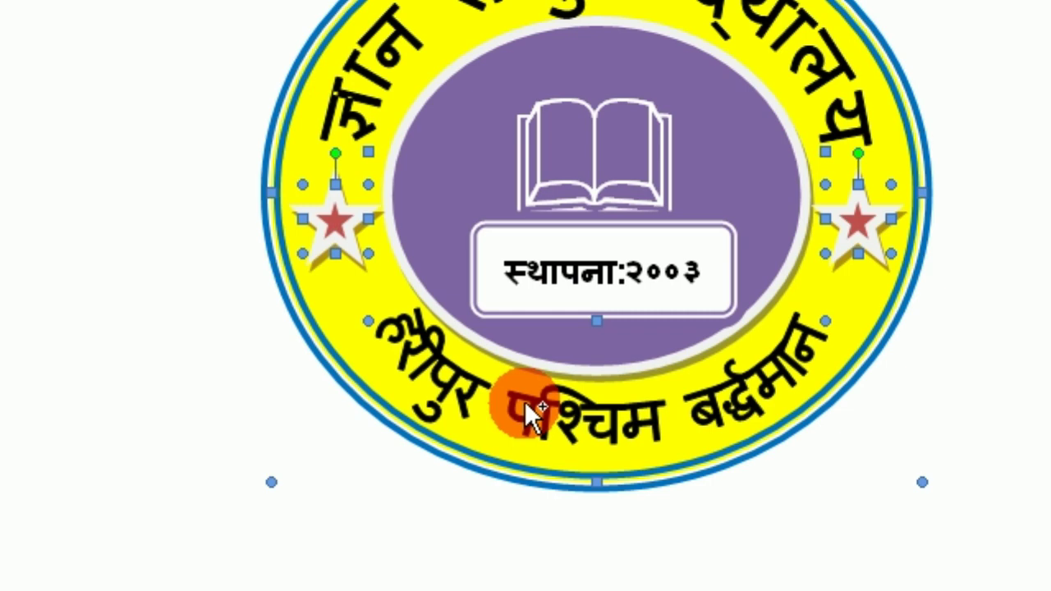
Step: Add the bottom arc text and the purple oval to the multi-selection
left_click(524, 401, "shift")
scroll(791, 228, "right", 1)
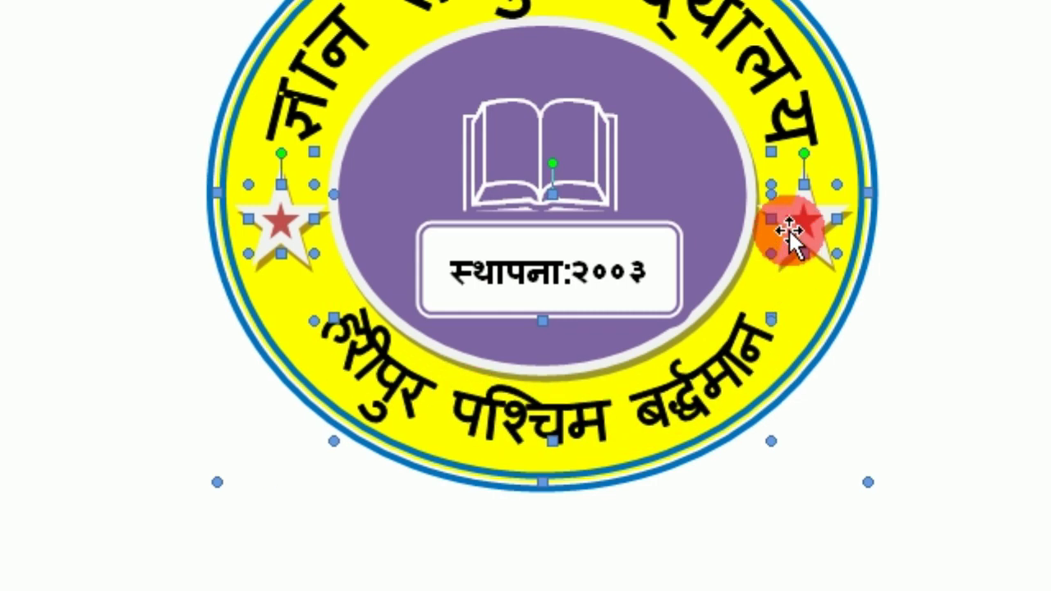
scroll(583, 82, "up", 3)
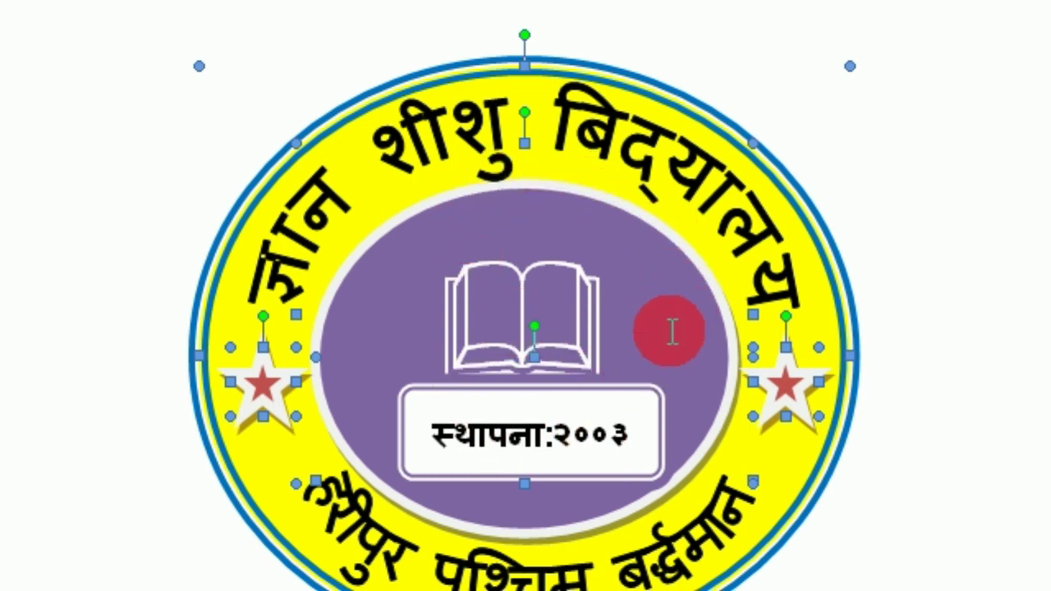
left_click(728, 358, "shift")
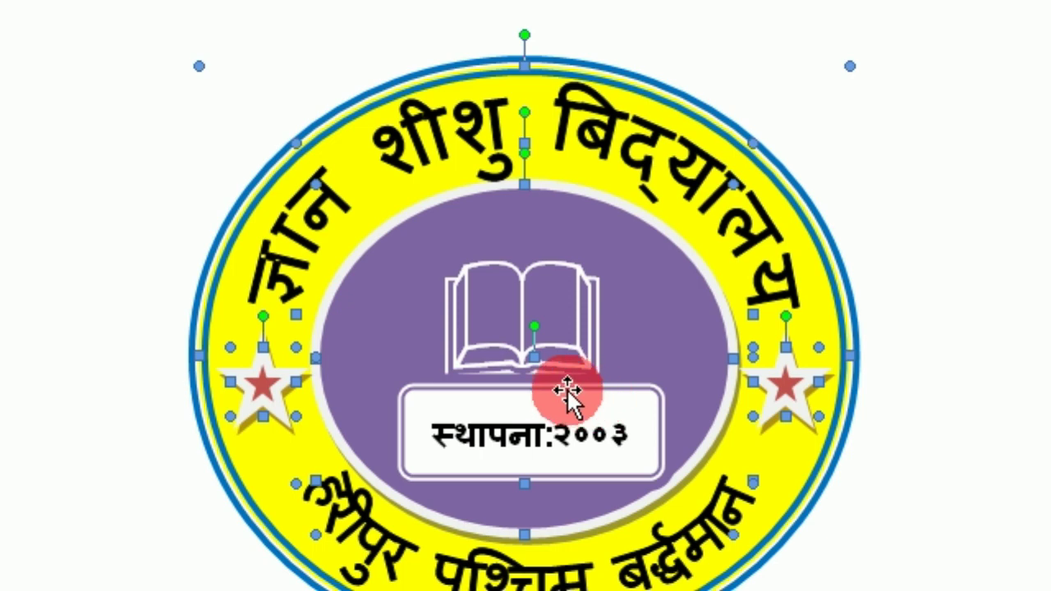
scroll(625, 403, "down", 1)
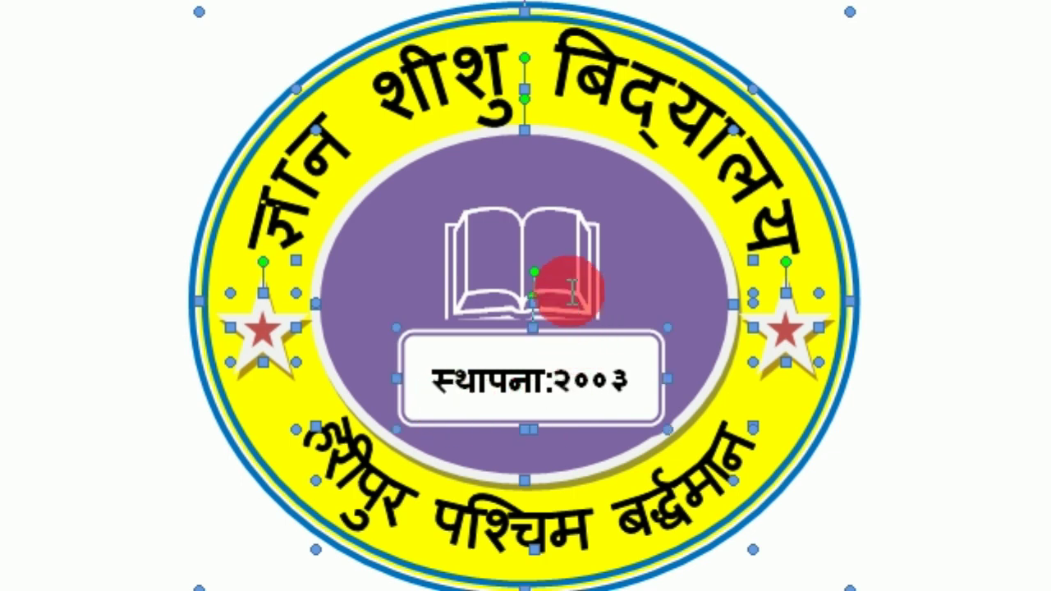
scroll(421, 152, "up", 1)
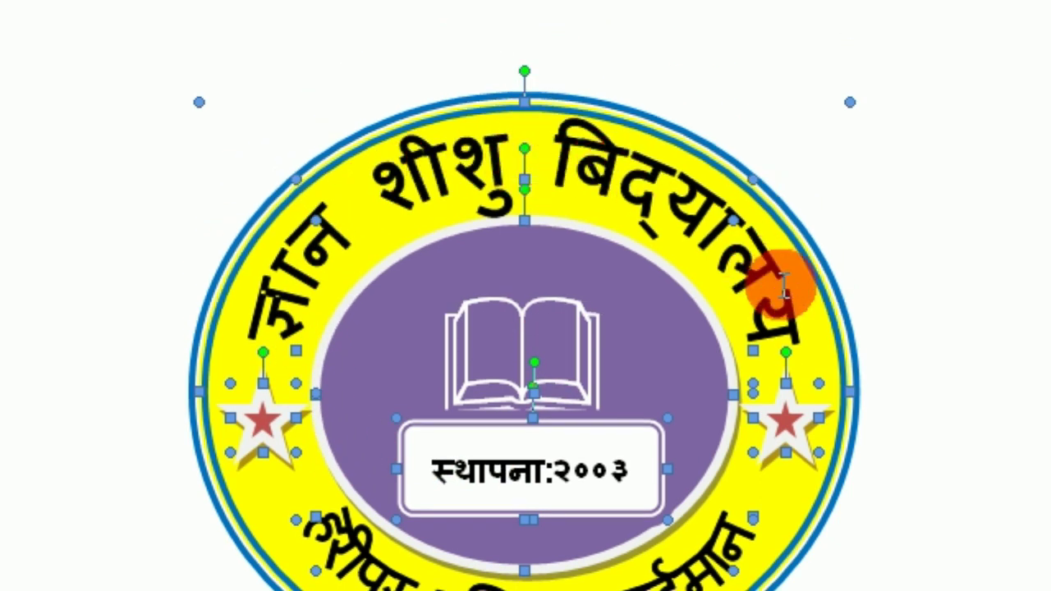
scroll(586, 430, "down", 2)
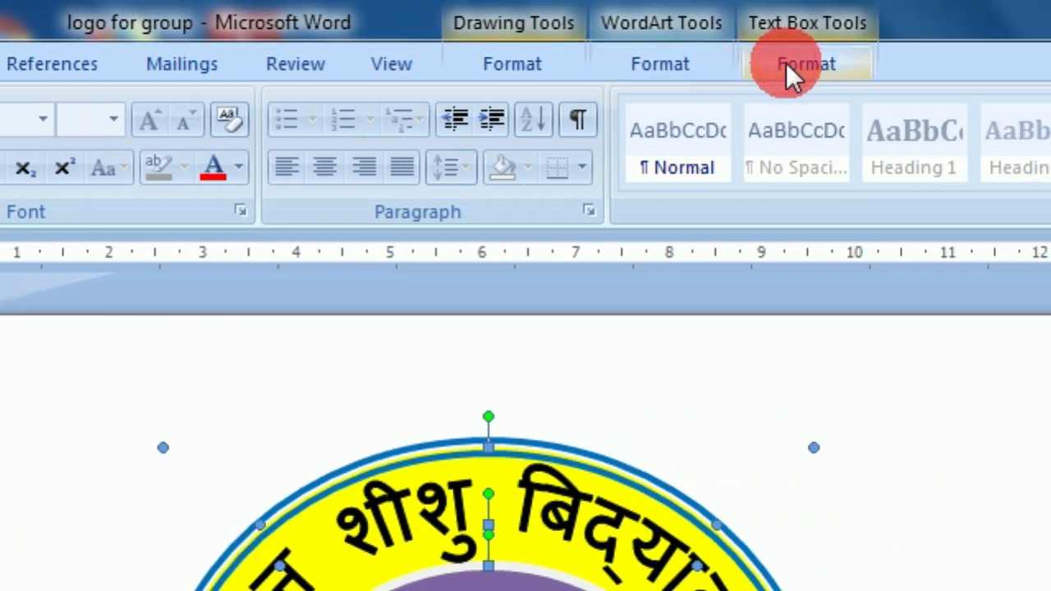
Step: Group the selected pieces using Format > Group > Group, then drag the logo right
left_click(787, 63)
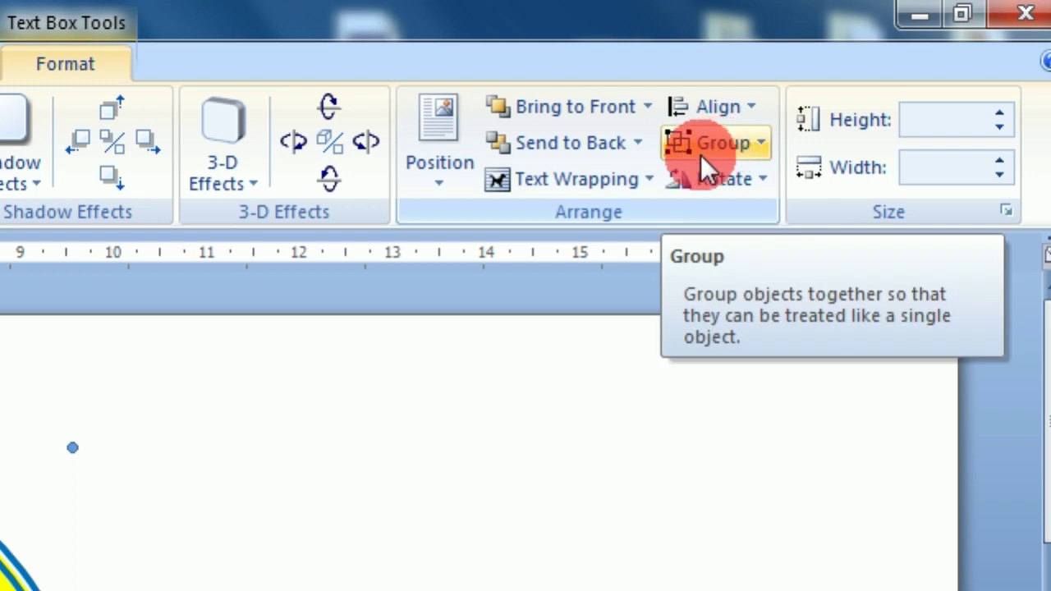
left_click(758, 150)
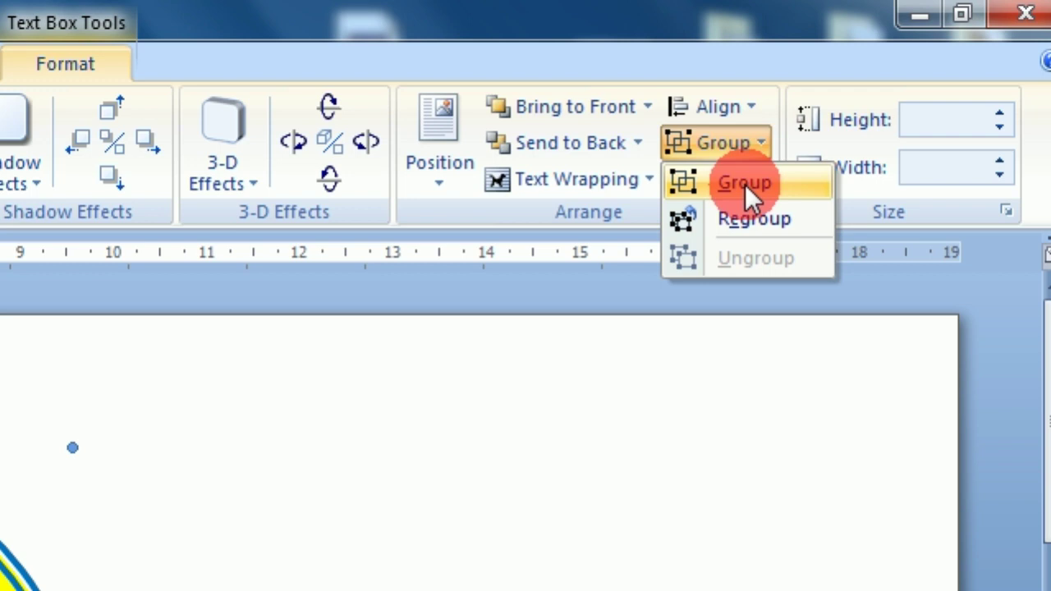
left_click(745, 184)
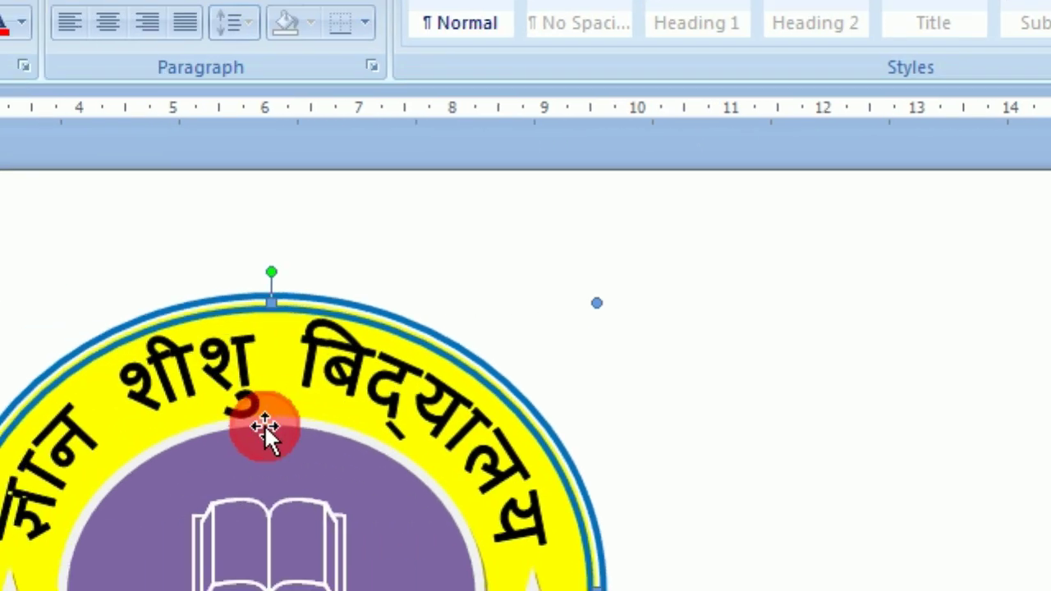
left_click_drag(265, 427, 719, 375)
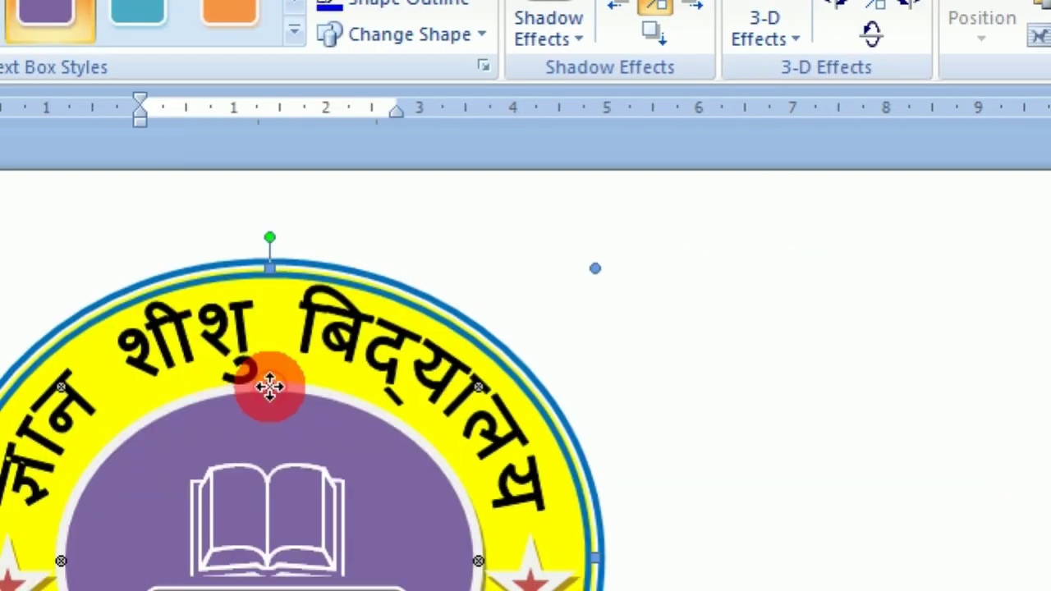
Step: Drag the grouped logo as one unit and shift it left, then select its curved school name
mouse_move(270, 383)
left_mouse_down()
mouse_move(388, 354)
mouse_move(274, 382)
mouse_move(420, 388)
mouse_move(336, 387)
mouse_move(343, 439)
mouse_move(408, 380)
left_mouse_up()
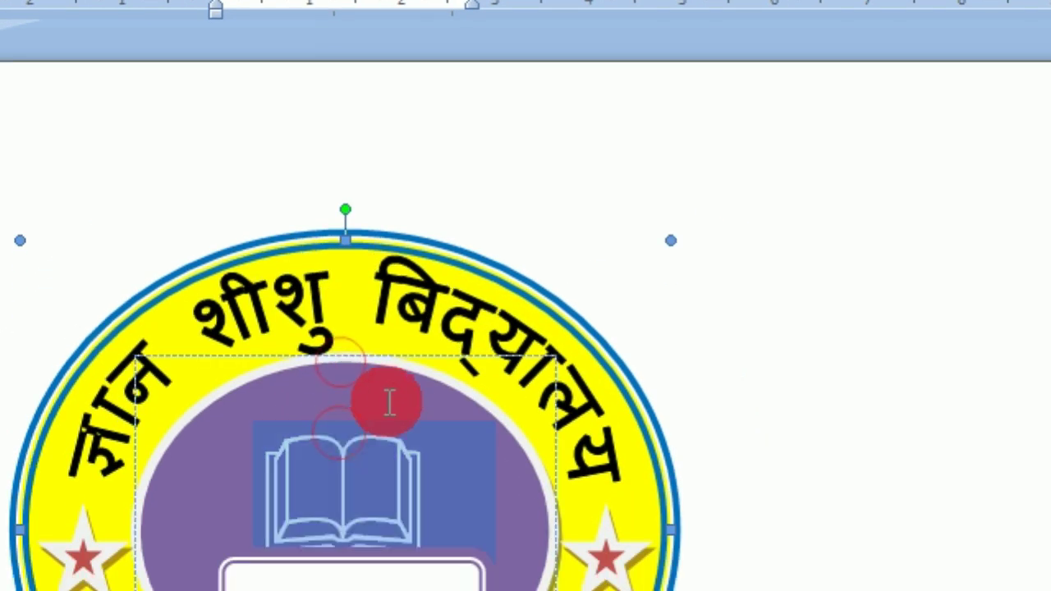
left_click_drag(322, 352, 301, 249)
left_click(406, 216)
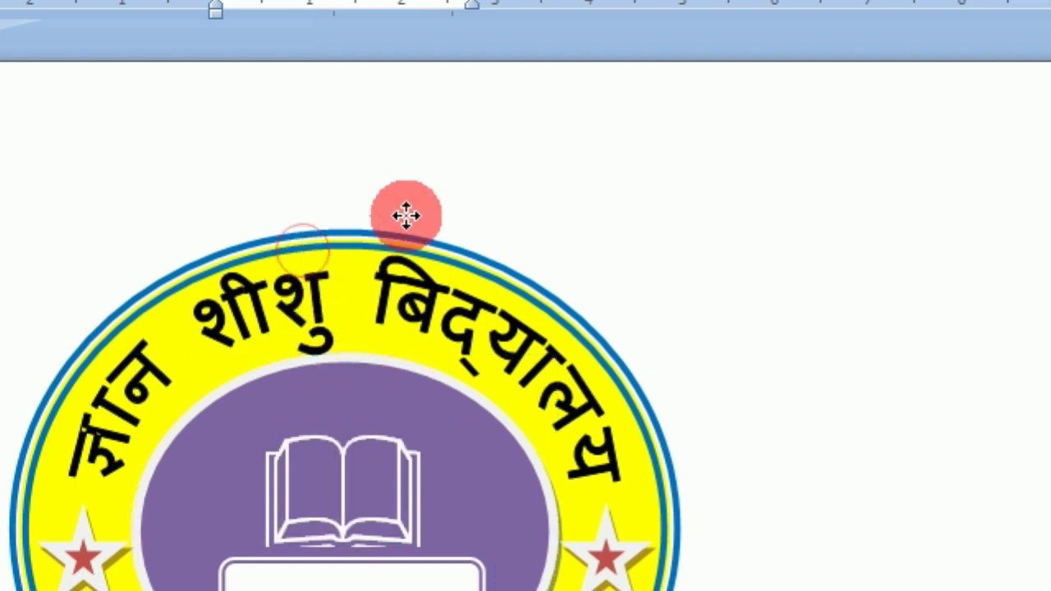
left_click_drag(464, 208, 365, 208)
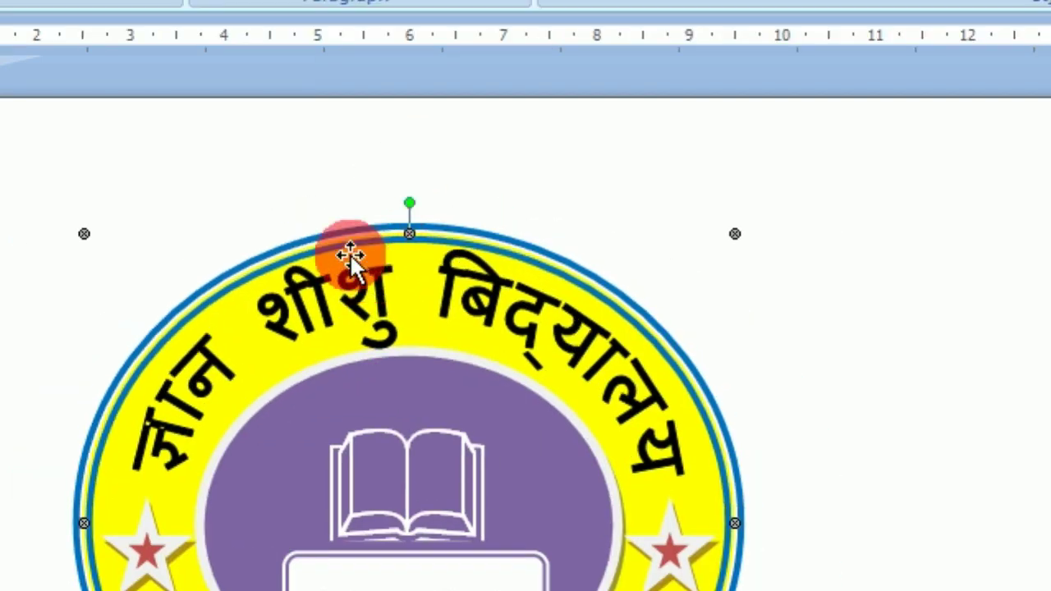
left_click(365, 308)
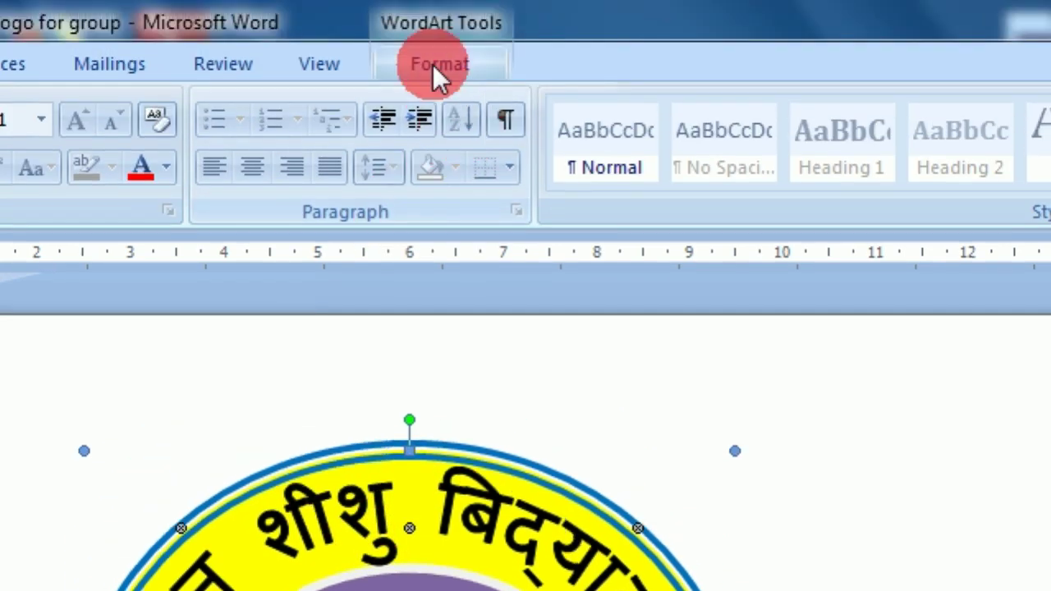
Step: Ungroup the logo using WordArt Tools Format > Group > Ungroup, then select the curved school name
left_click(433, 65)
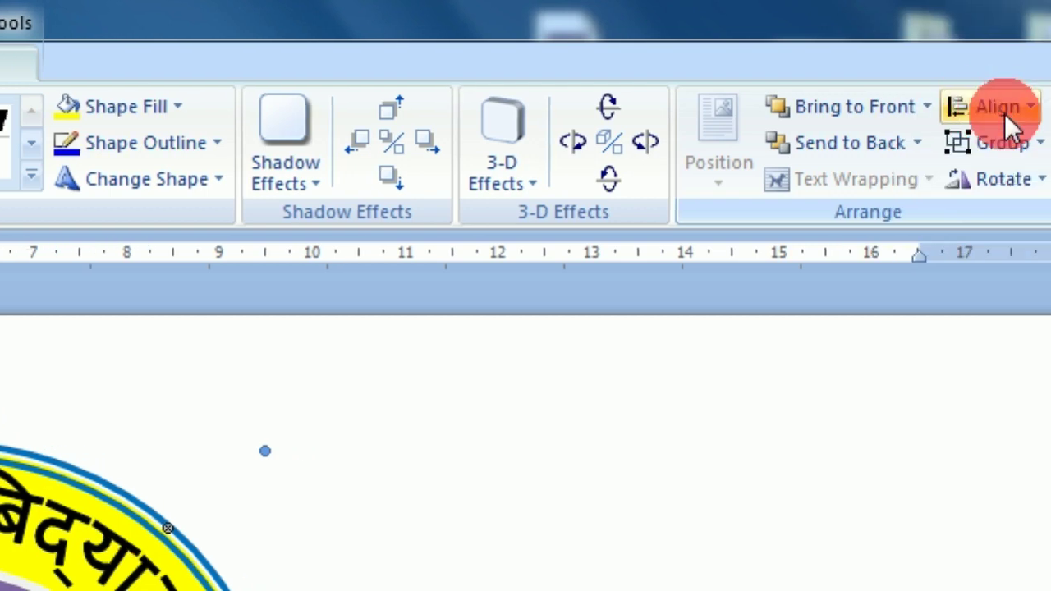
left_click(813, 145)
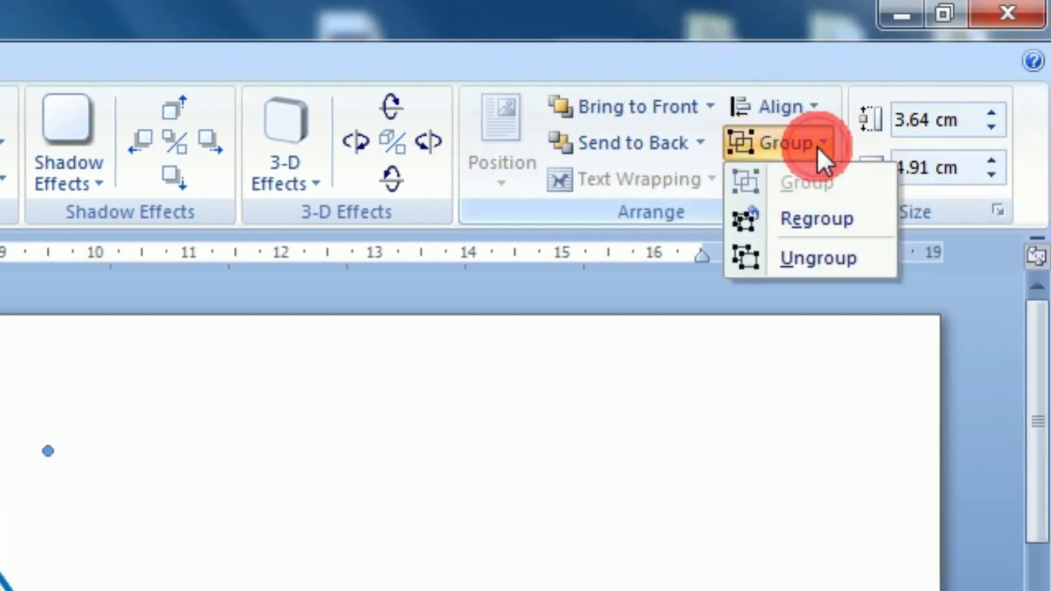
left_click(789, 264)
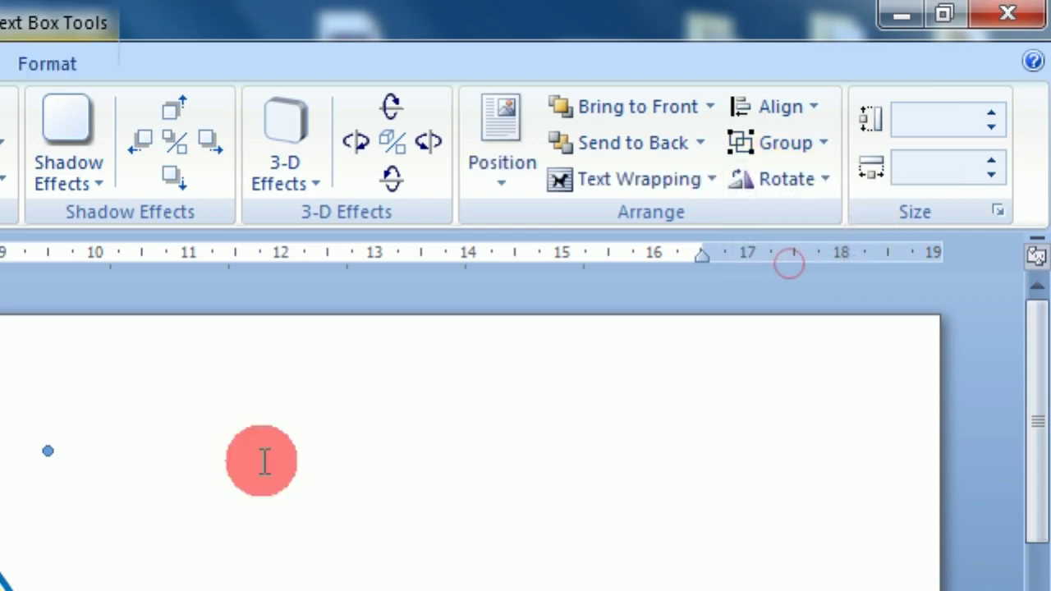
left_click(261, 460)
left_click(335, 315)
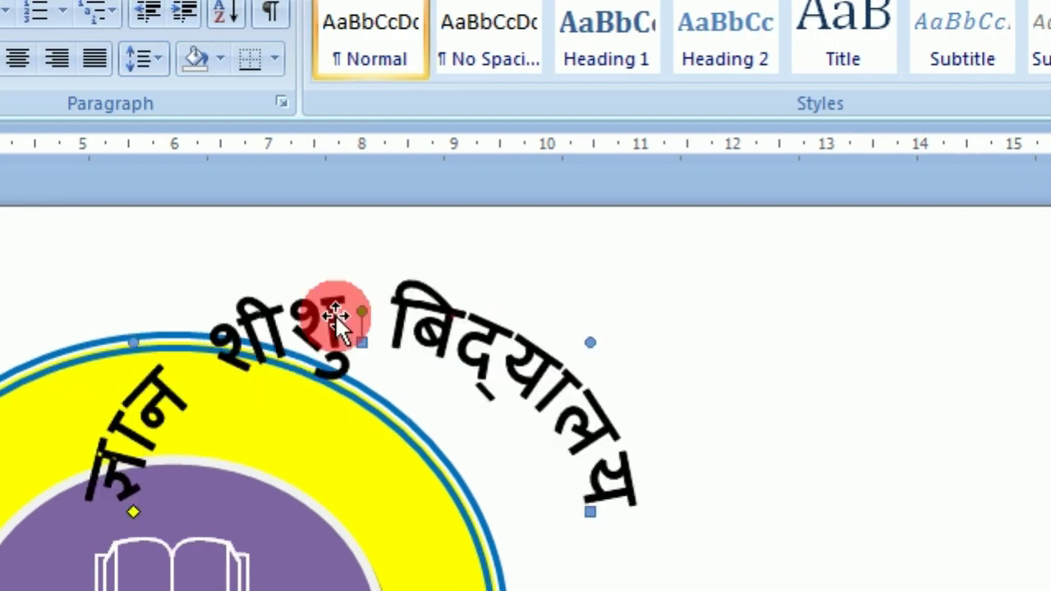
Step: Drag the school name off the ring and undo twice, then select it with the outer ring
mouse_move(266, 340)
left_mouse_down()
mouse_move(223, 312)
mouse_move(277, 309)
left_mouse_up()
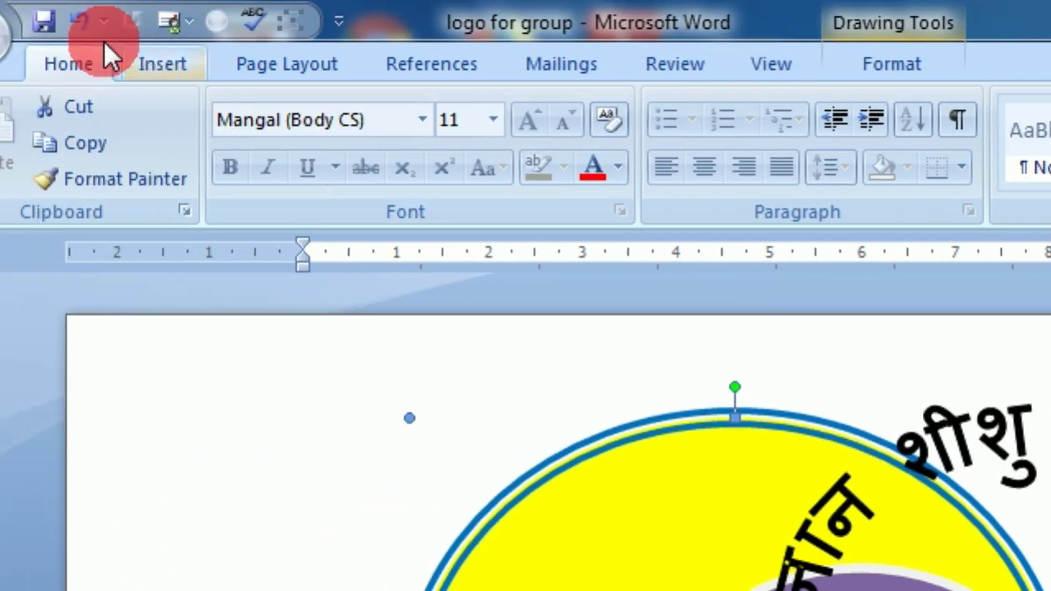
left_click(143, 23)
left_click(143, 23)
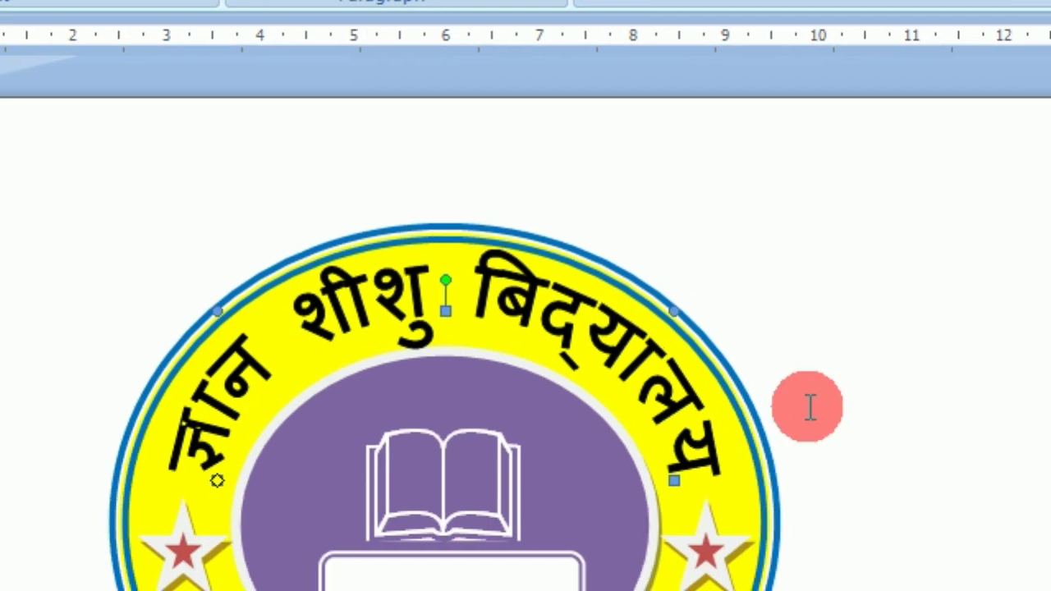
left_click(789, 386)
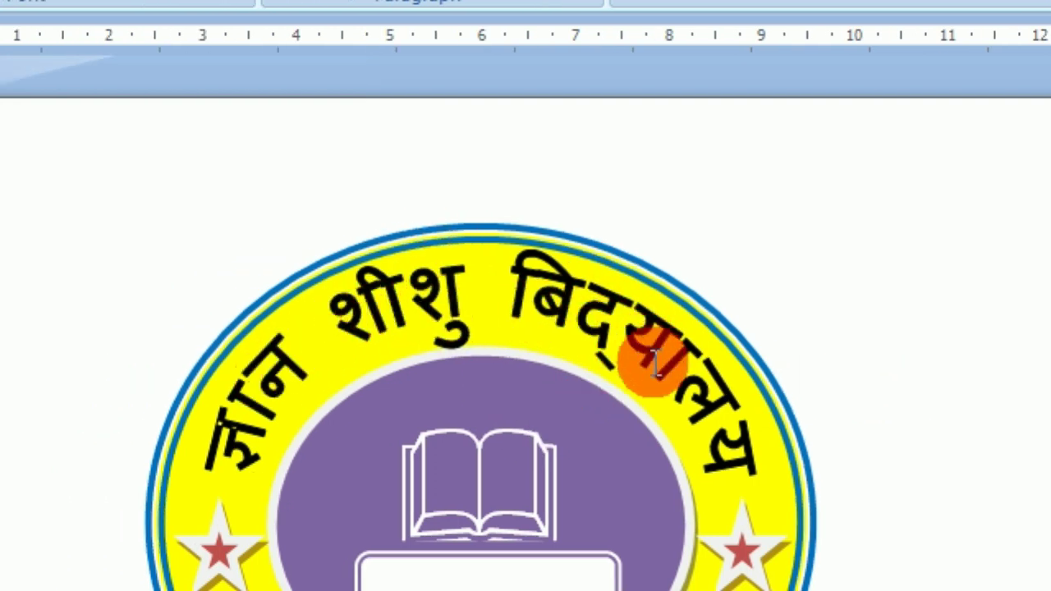
left_click(437, 307)
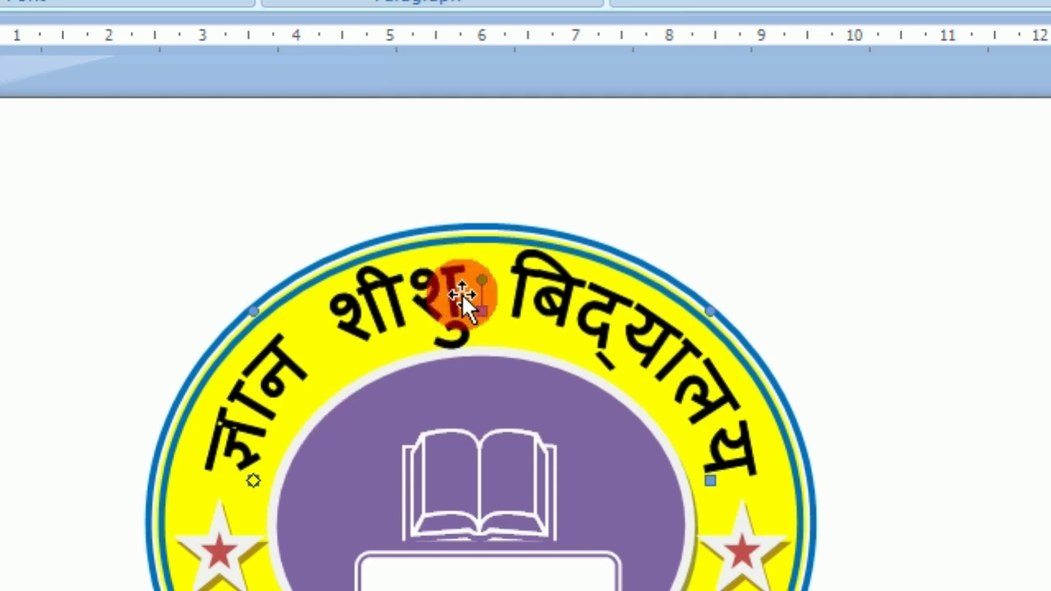
left_click(457, 234, "shift")
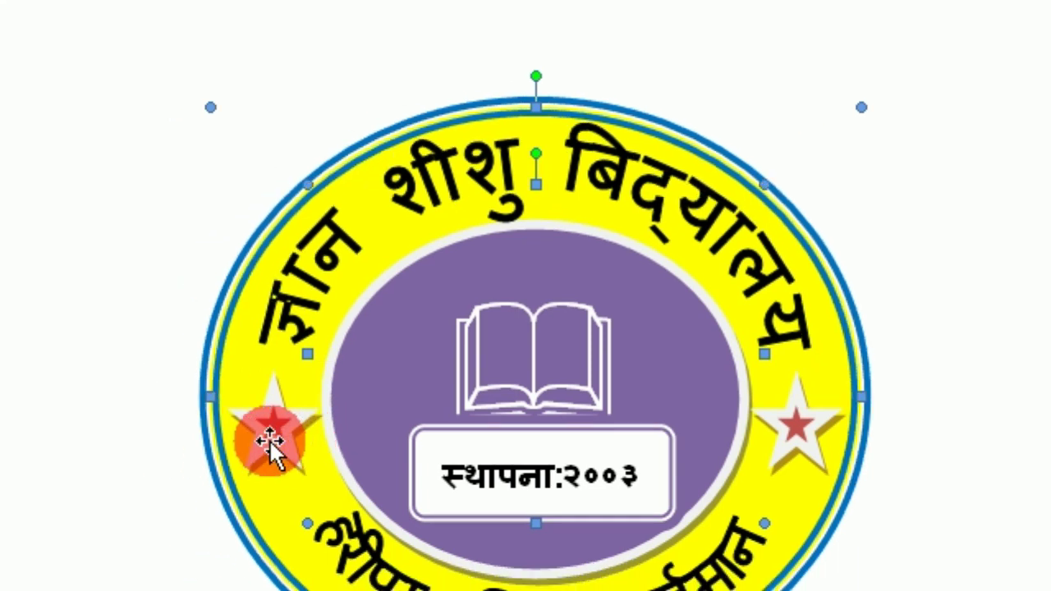
Step: Add the left and right red stars to the title-and-ring selection
left_click(269, 439, "shift")
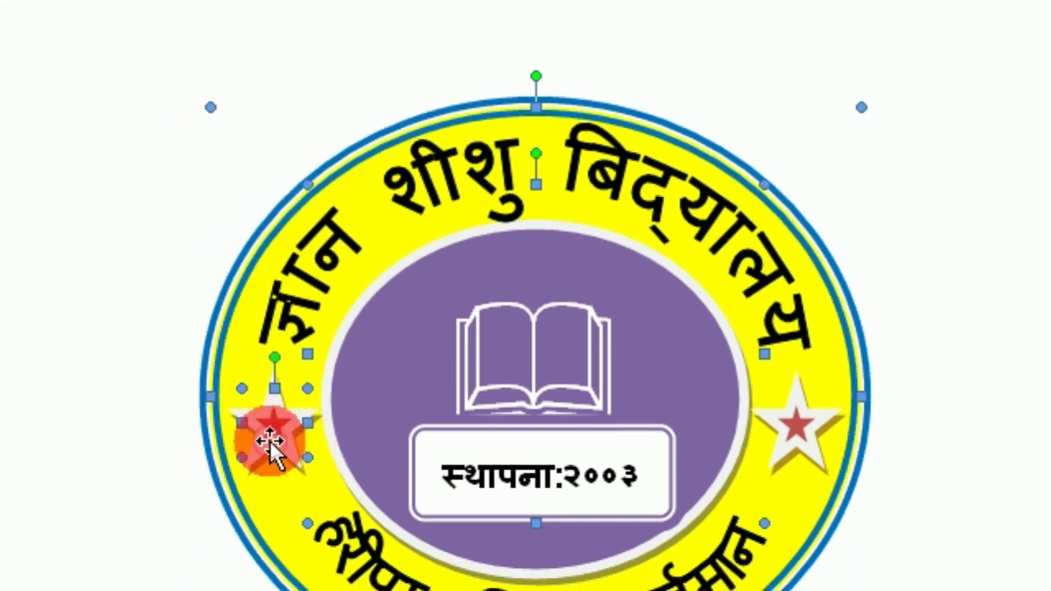
left_click(804, 431, "shift")
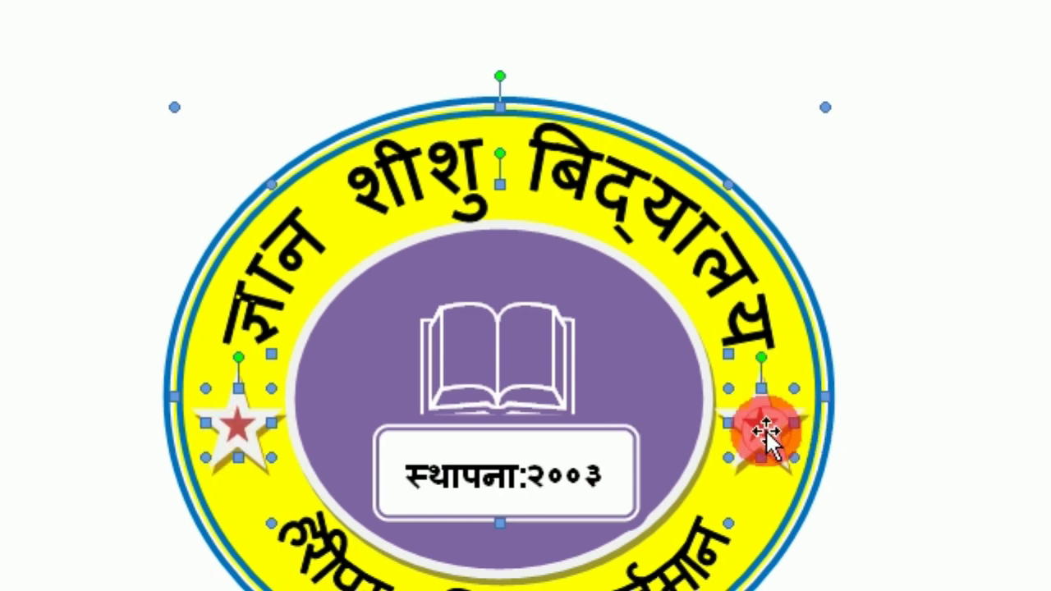
scroll(521, 465, "down", 5)
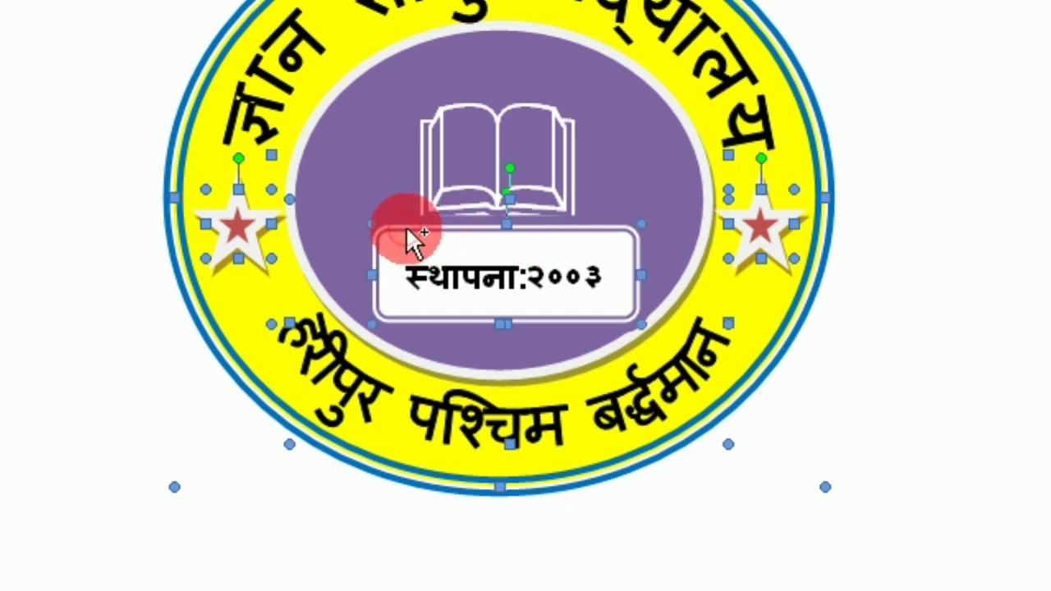
scroll(419, 181, "up", 3)
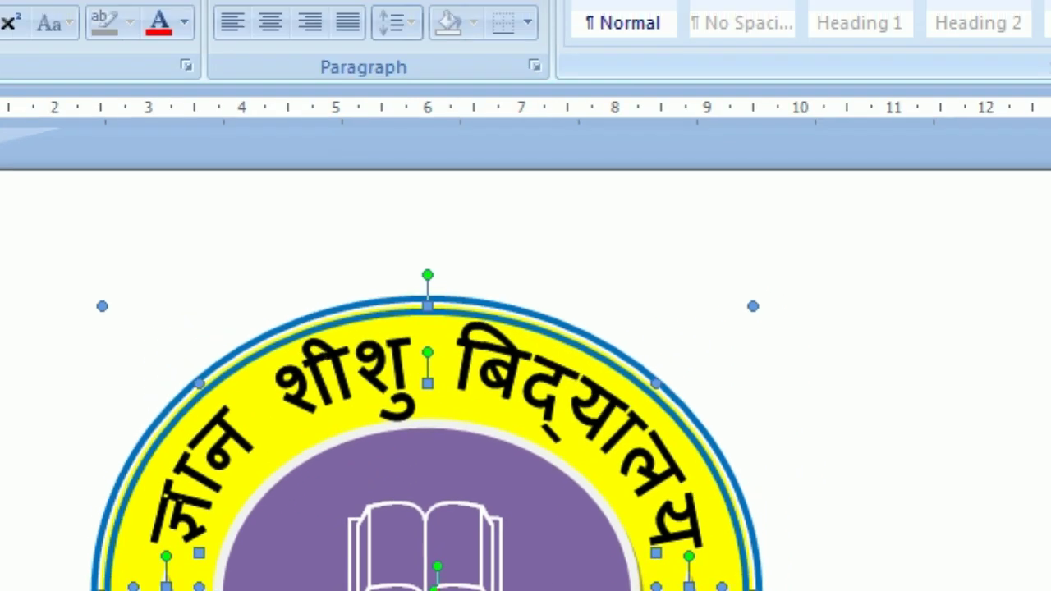
Step: Combine the selected ring, WordArt, stars, book and oval pieces with Arrange > Group
left_click(777, 77)
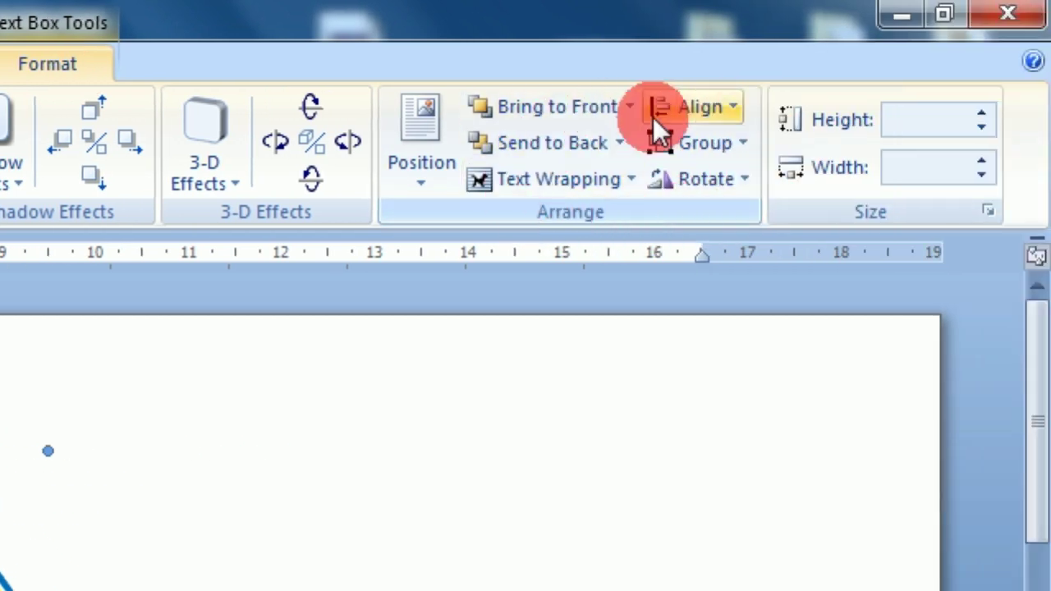
left_click(733, 146)
left_click(732, 186)
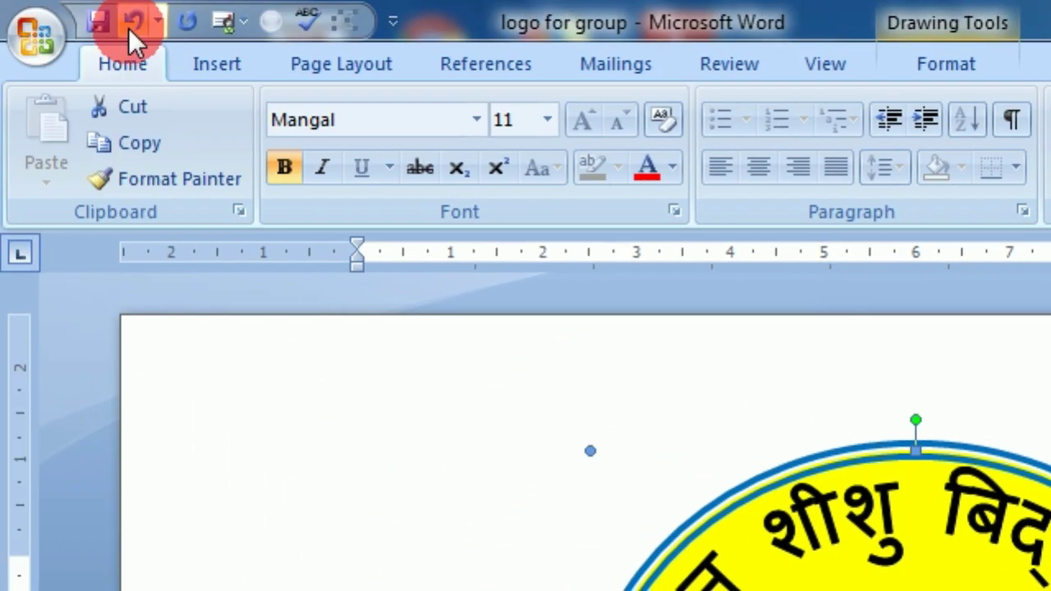
Step: Undo the grouping, bring back the deleted purple oval, and select the inner oval
left_click(128, 28)
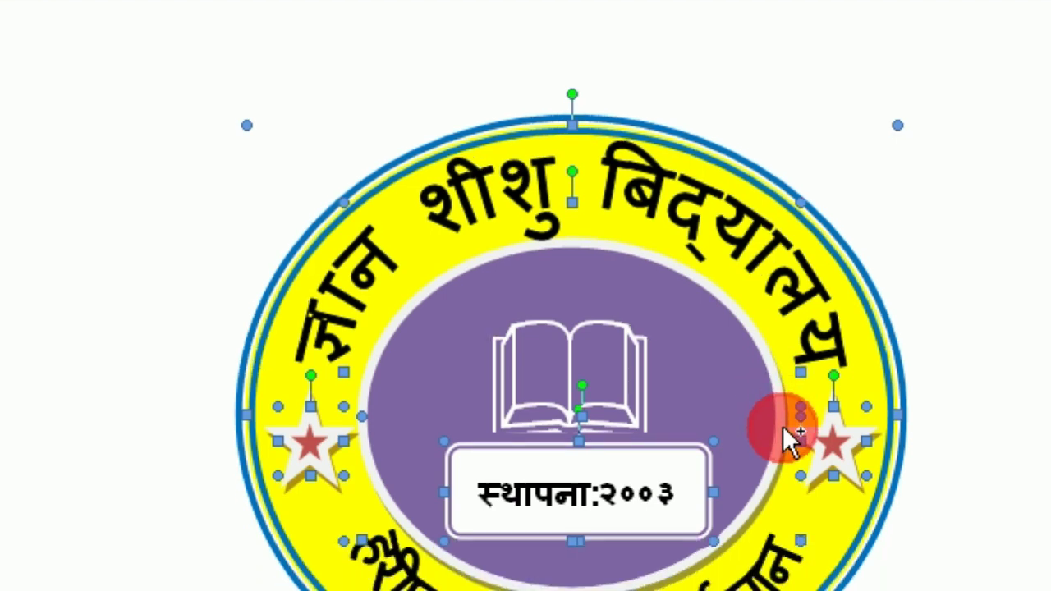
key("ctrl+z")
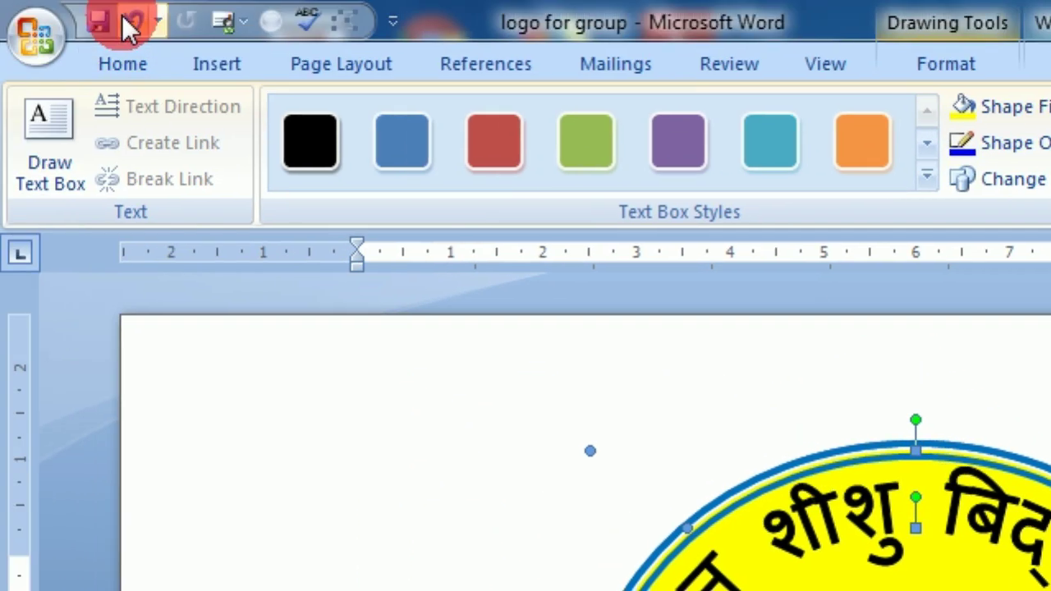
left_click(129, 19)
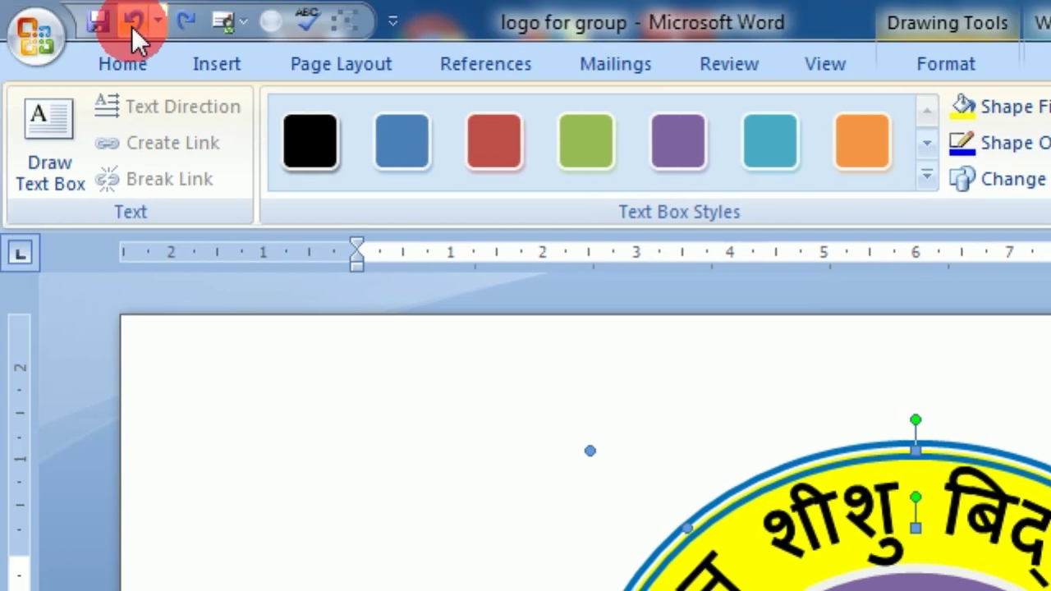
left_click(132, 26)
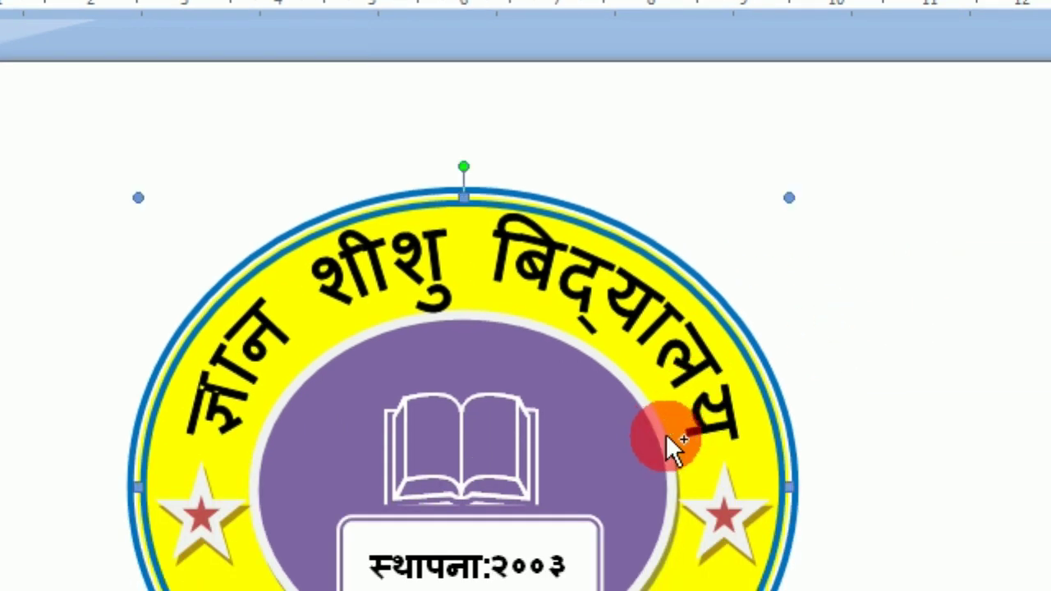
left_click(643, 411)
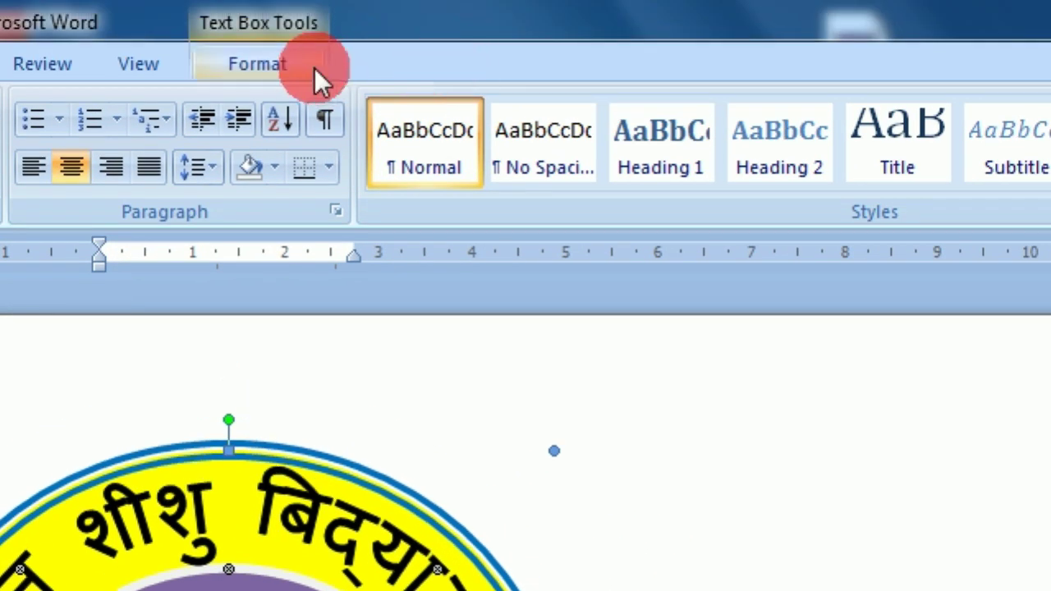
Step: Regroup the logo pieces with Group > Regroup and drag the whole logo to the right
left_click(267, 61)
left_click(934, 142)
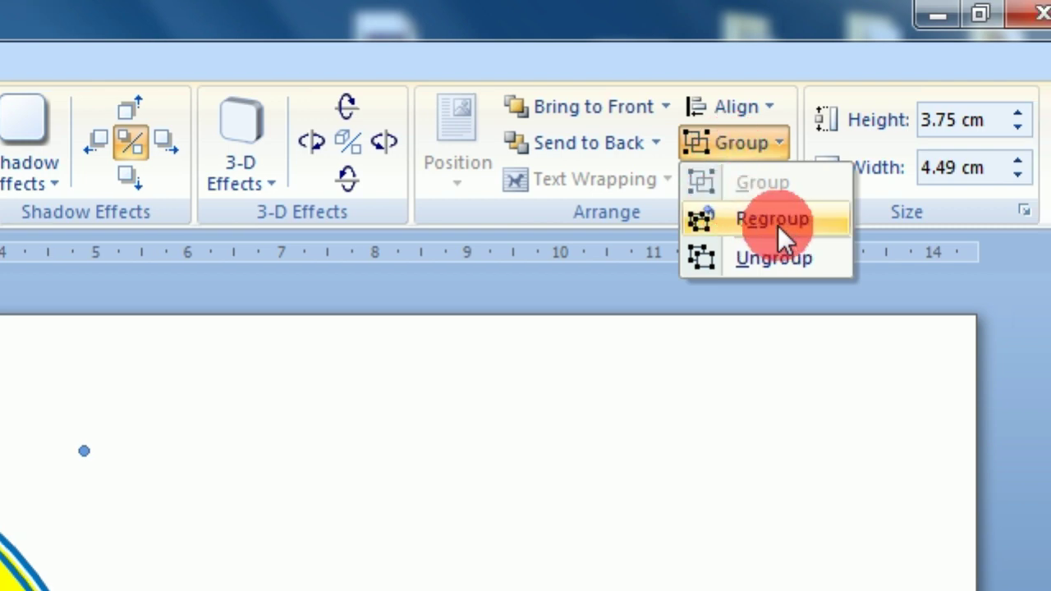
left_click(781, 219)
left_click_drag(169, 429, 590, 424)
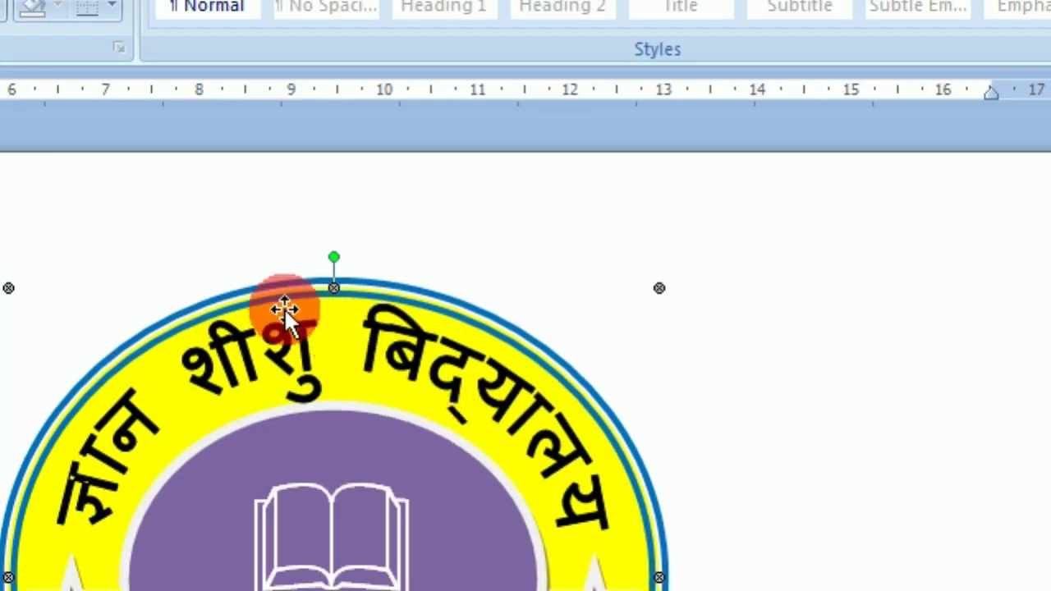
Step: Drag the grouped logo to the left, then check and minimize the 'Ctrl + Mouse Left Click' Notepad tip
left_click_drag(250, 316, 6, 304)
left_click_drag(169, 288, 169, 287)
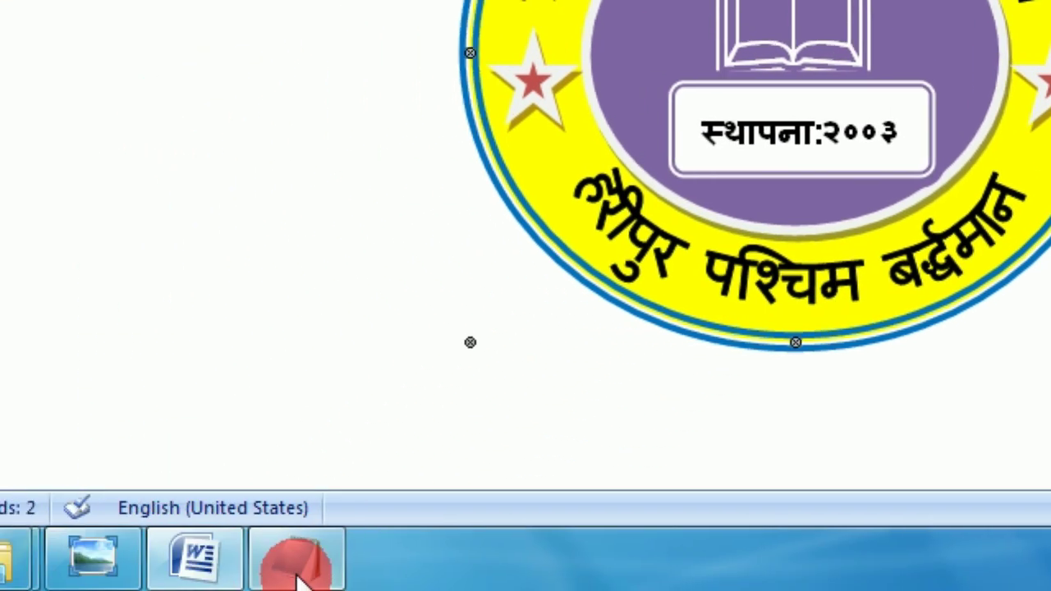
left_click(298, 561)
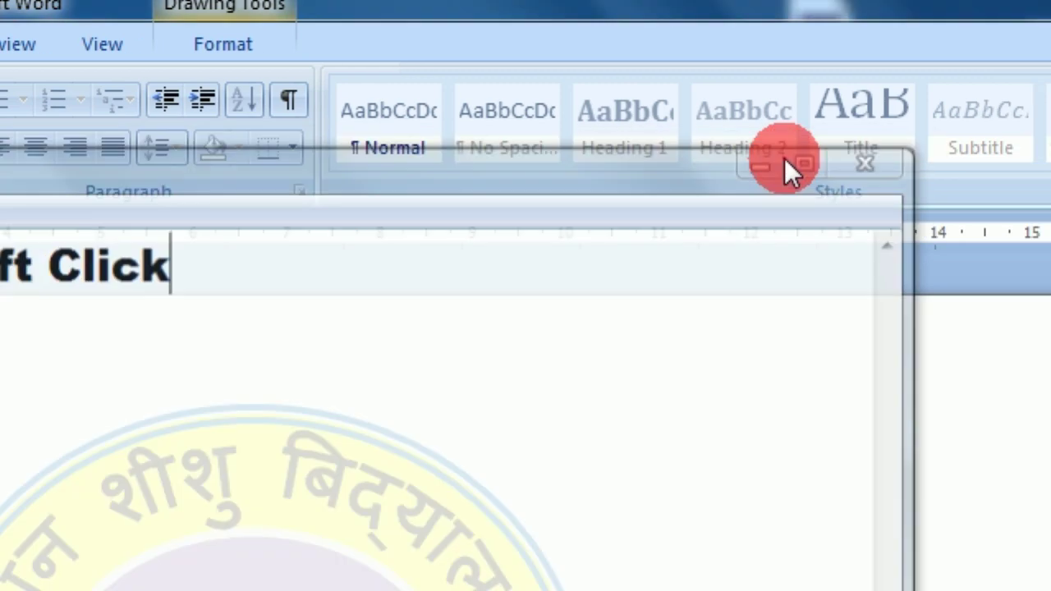
left_click(784, 160)
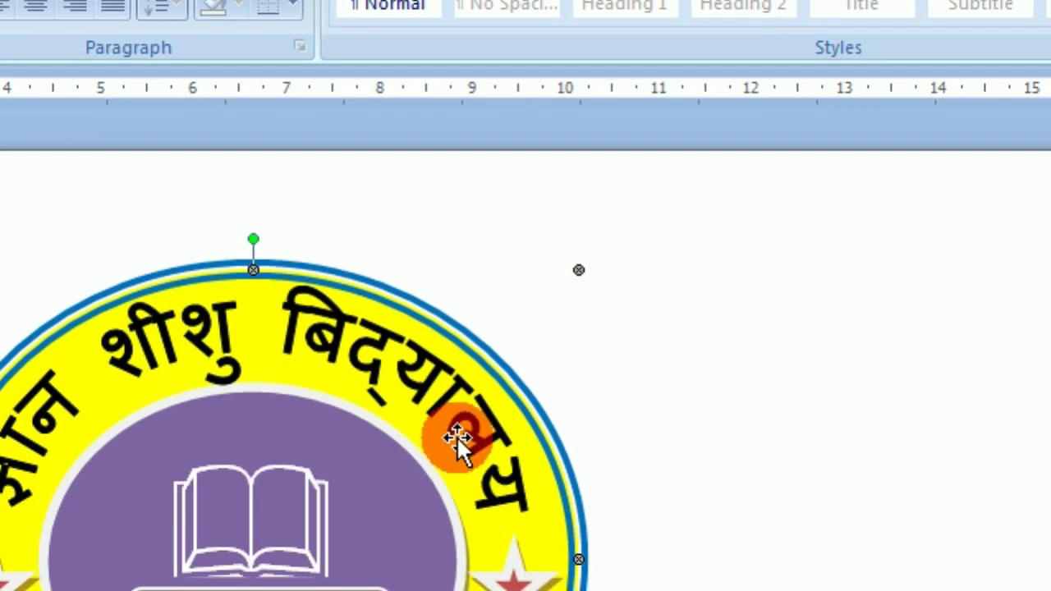